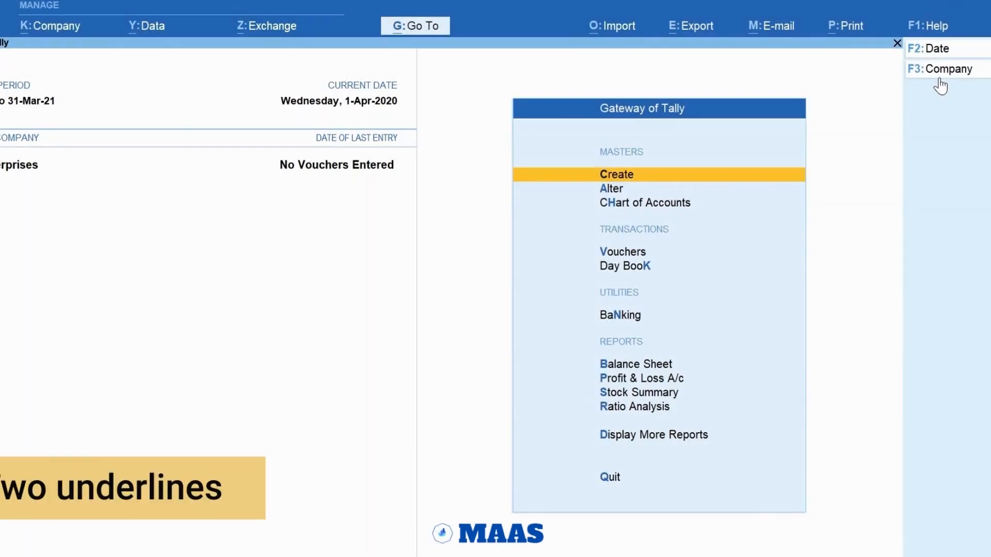
Step: Open voucher entry and switch it to a sales voucher
{"action": "key", "text": "ctrl"}
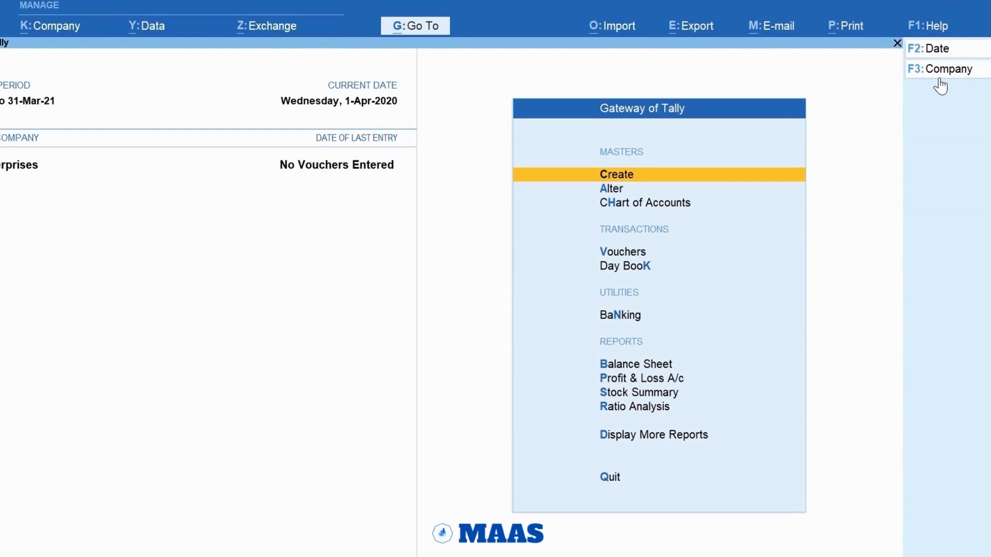
{"action": "key", "text": "v"}
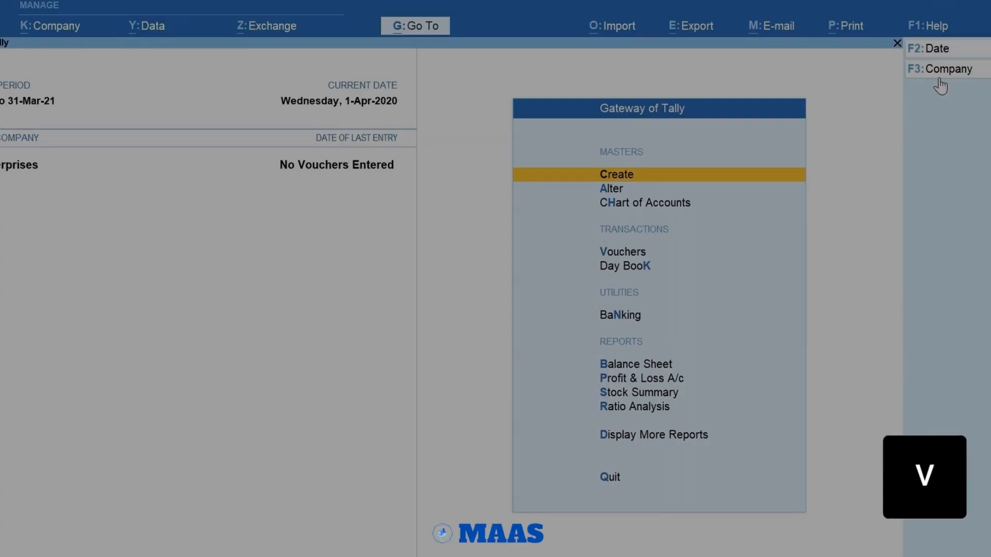
{"action": "key", "text": "F8"}
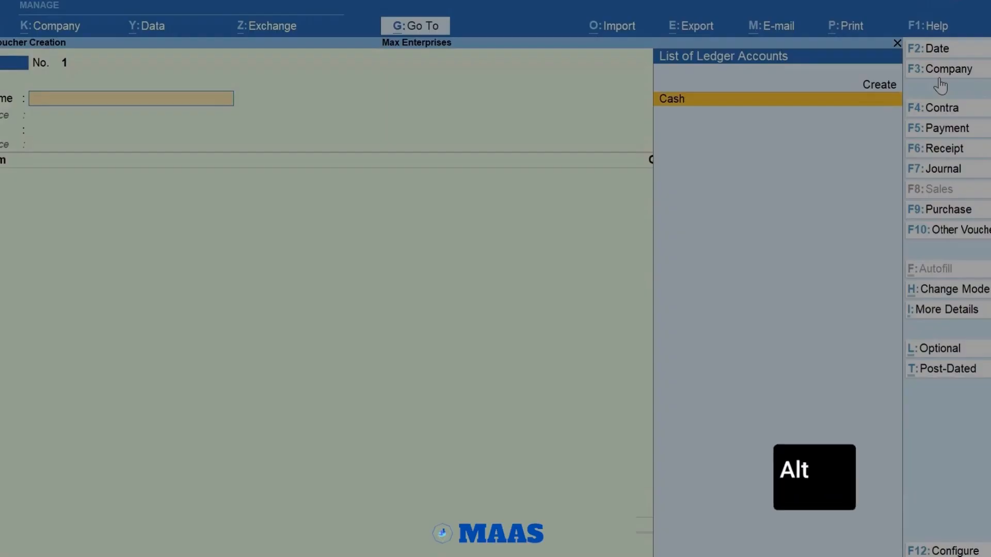
Step: Create a new ledger from the voucher's party account field and name it Ace Electronics
{"action": "key", "text": "alt+c"}
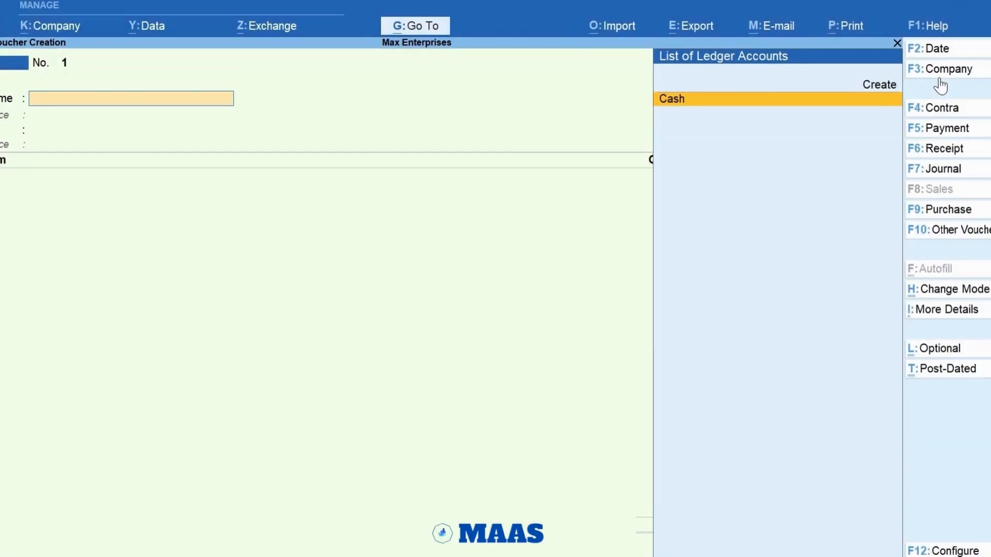
{"action": "key", "text": "alt+c"}
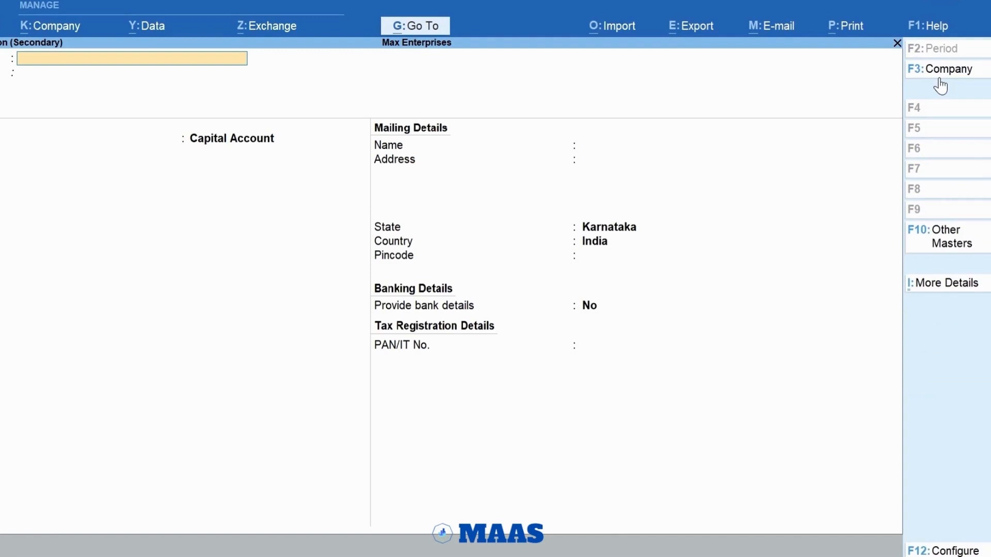
{"action": "type", "text": "Ac"}
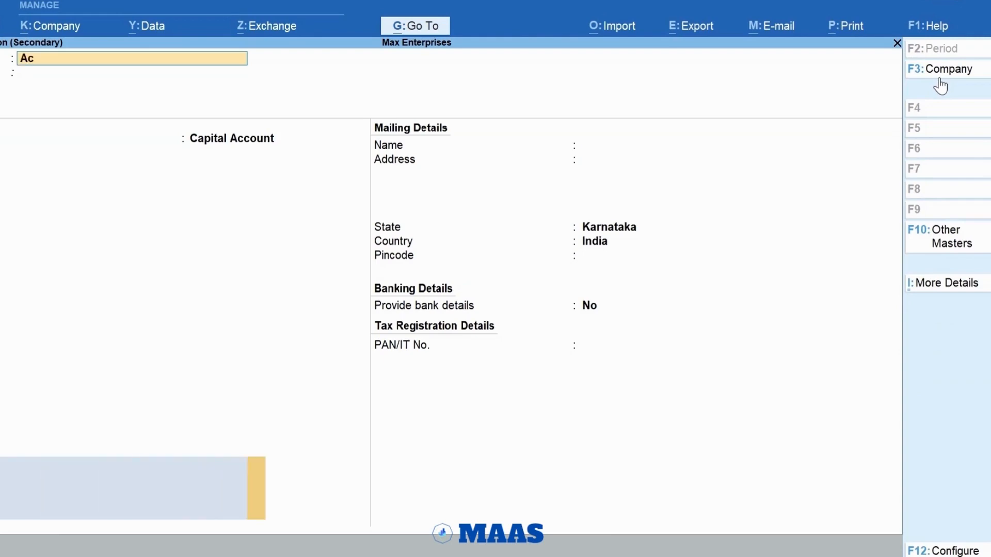
{"action": "type", "text": "e Electronics"}
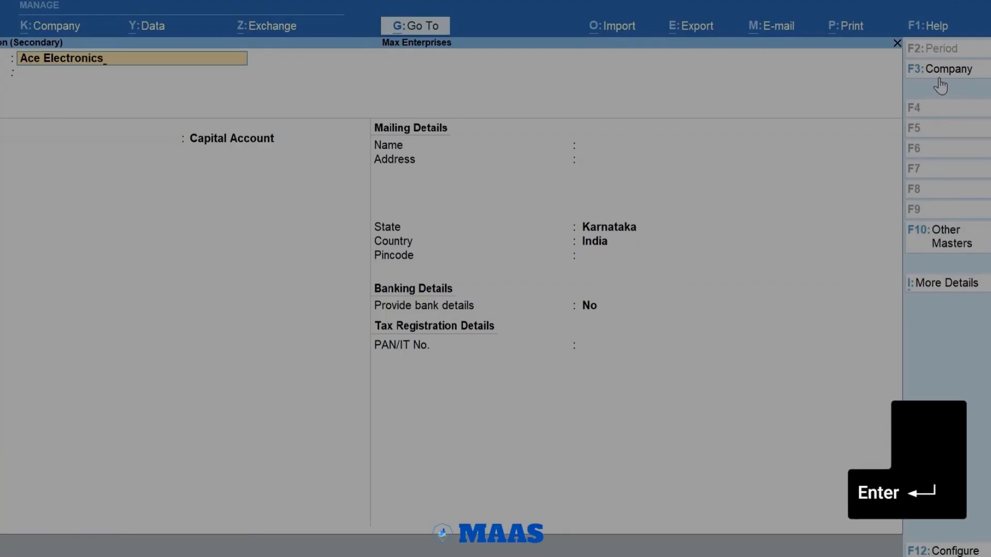
{"action": "key", "text": "Return"}
{"action": "key", "text": "Return"}
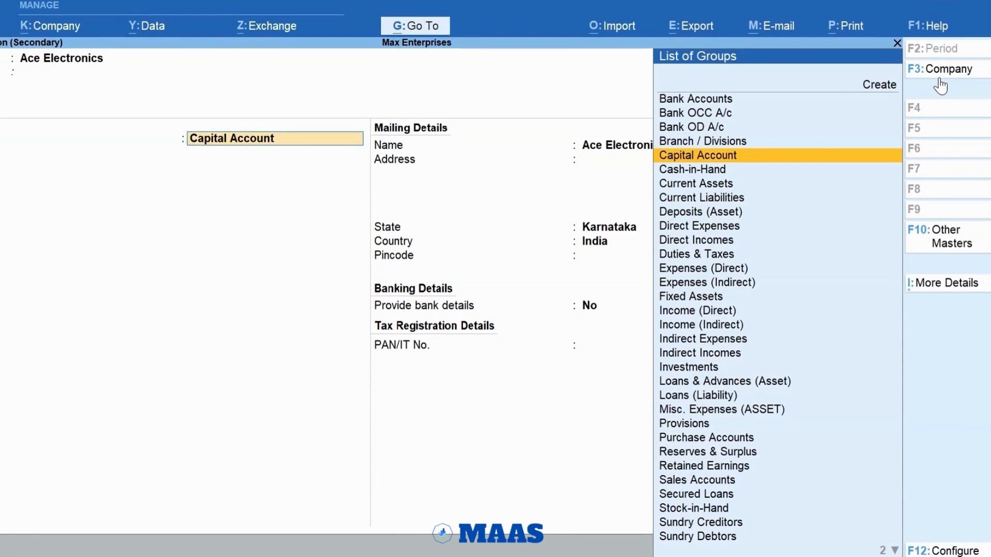
Step: Place the Ace Electronics ledger under the Sundry Debtors group and accept the default billing settings and mailing name
{"action": "type", "text": "D"}
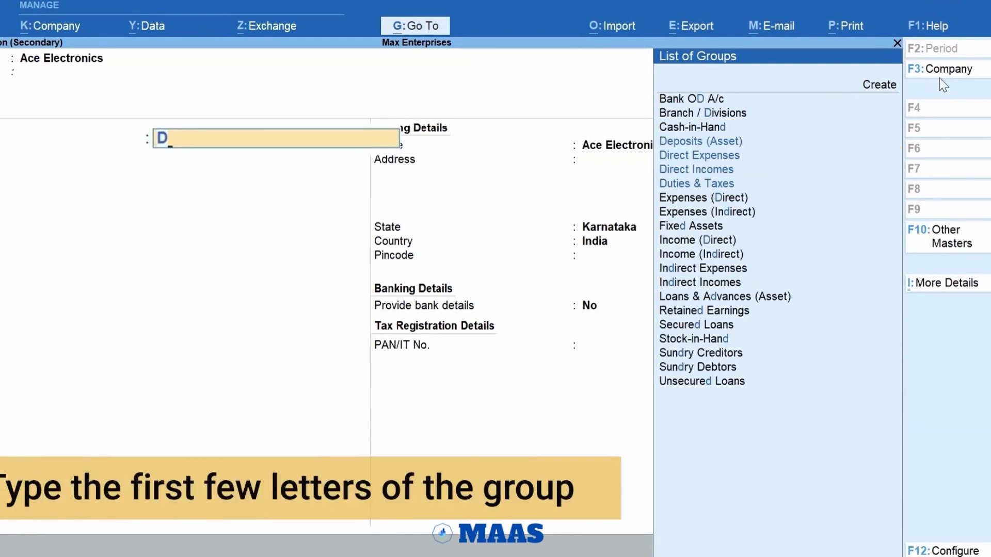
{"action": "type", "text": "eb"}
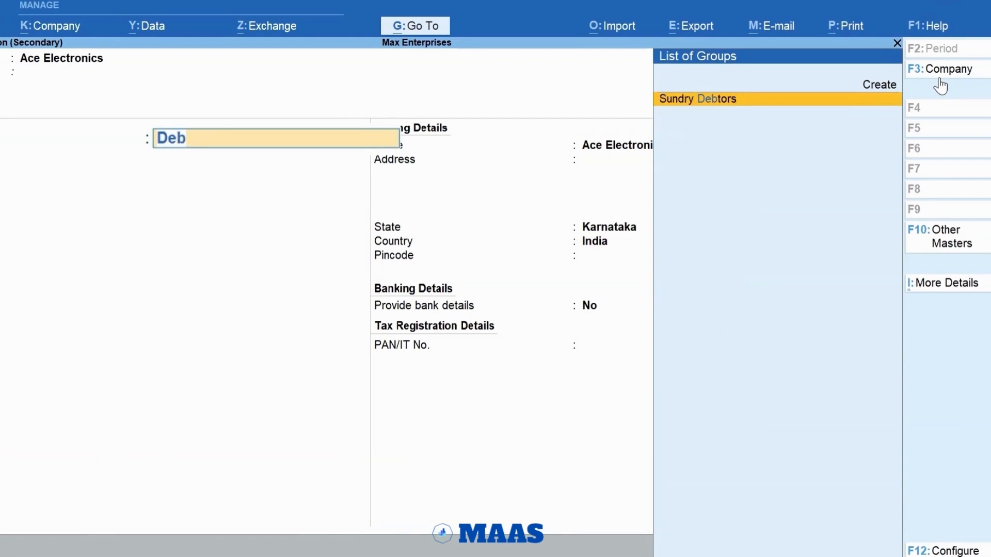
{"action": "key", "text": "Return"}
{"action": "key", "text": "Return"}
{"action": "key", "text": "Return"}
Step: Fill in the customer's mailing address, keeping Karnataka and India as state and country
{"action": "key", "text": "Return"}
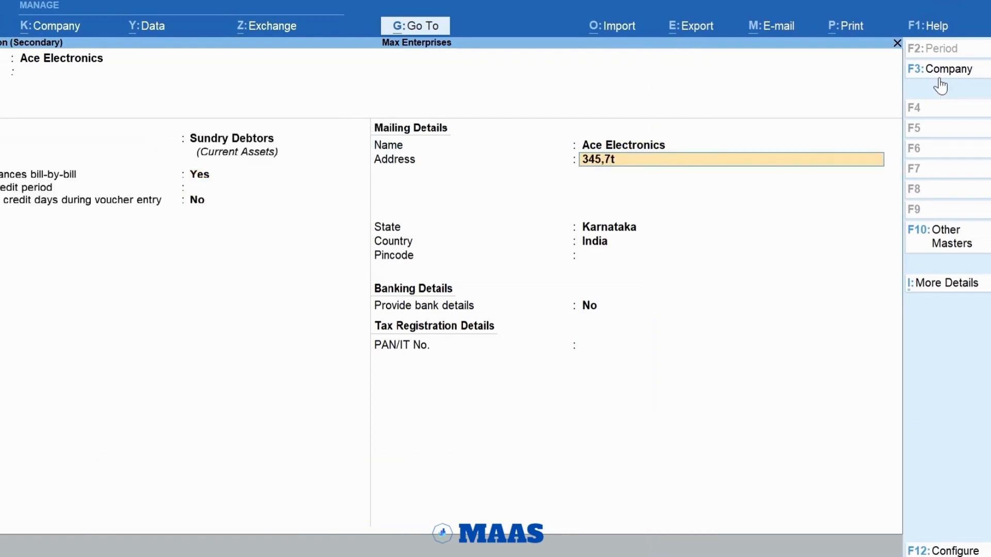
{"action": "key", "text": "Return"}
{"action": "type", "text": "Koramangala"}
{"action": "key", "text": "Return"}
{"action": "type", "text": "Bengaluru"}
Step: Enter the customer's pincode and save the Ace Electronics ledger
{"action": "key", "text": "Return"}
{"action": "key", "text": "Return"}
{"action": "type", "text": "560"}
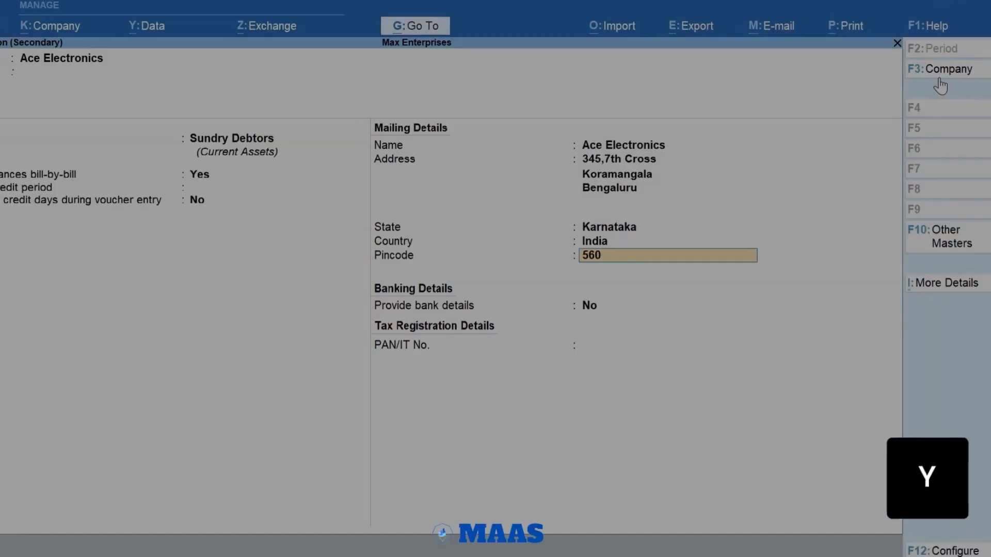
{"action": "type", "text": "034"}
{"action": "key", "text": "Return"}
{"action": "key", "text": "Return"}
{"action": "key", "text": "y"}
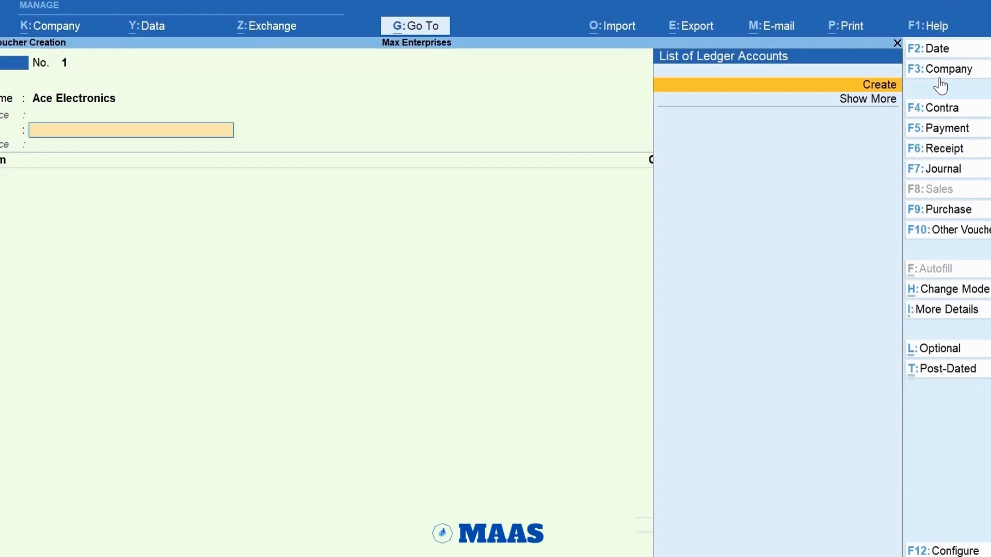
Step: Leave the sales voucher without saving it and return to the Gateway of Tally
{"action": "key", "text": "Escape"}
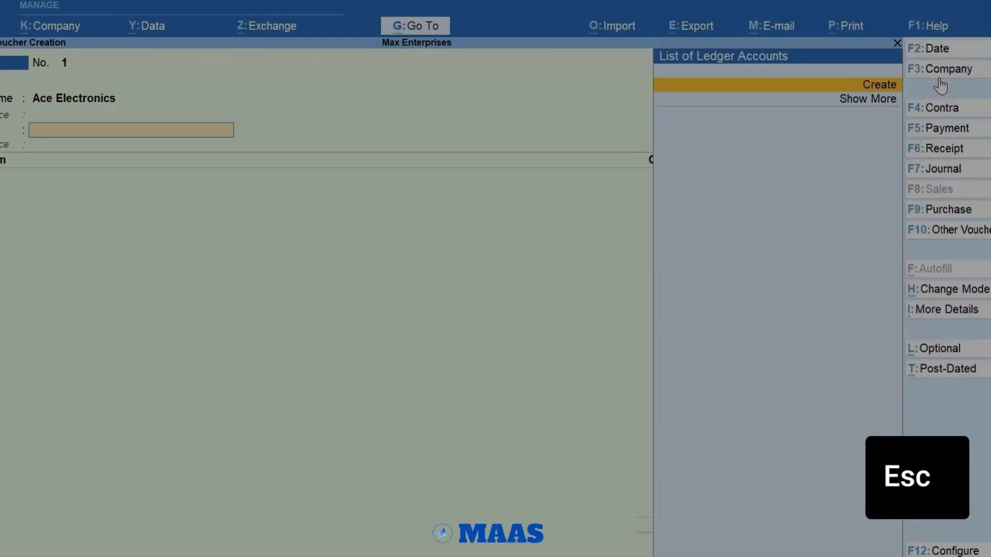
{"action": "key", "text": "Escape"}
{"action": "key", "text": "Return"}
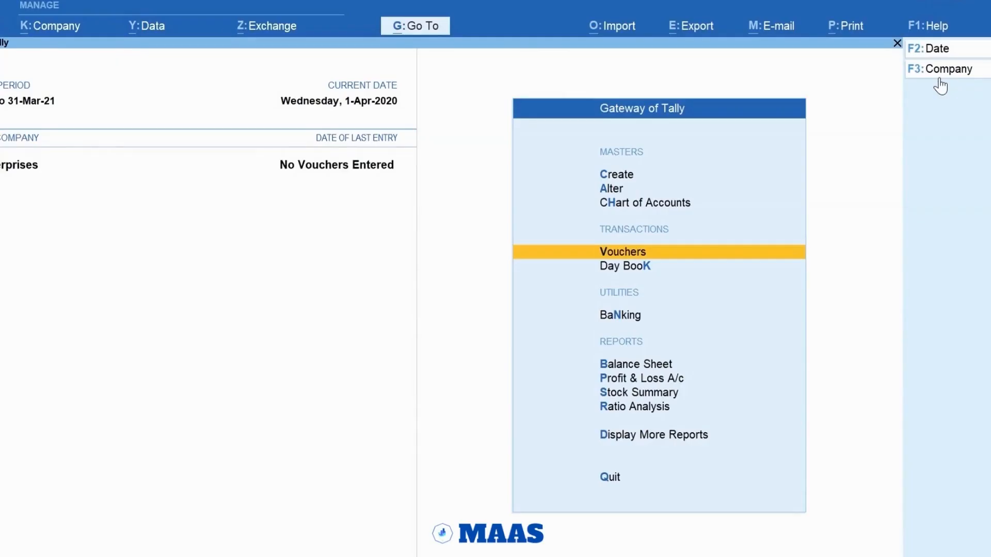
Step: Start a new ledger master for the supplier and name it A-One Electronics
{"action": "key", "text": "ctrl"}
{"action": "key", "text": "c"}
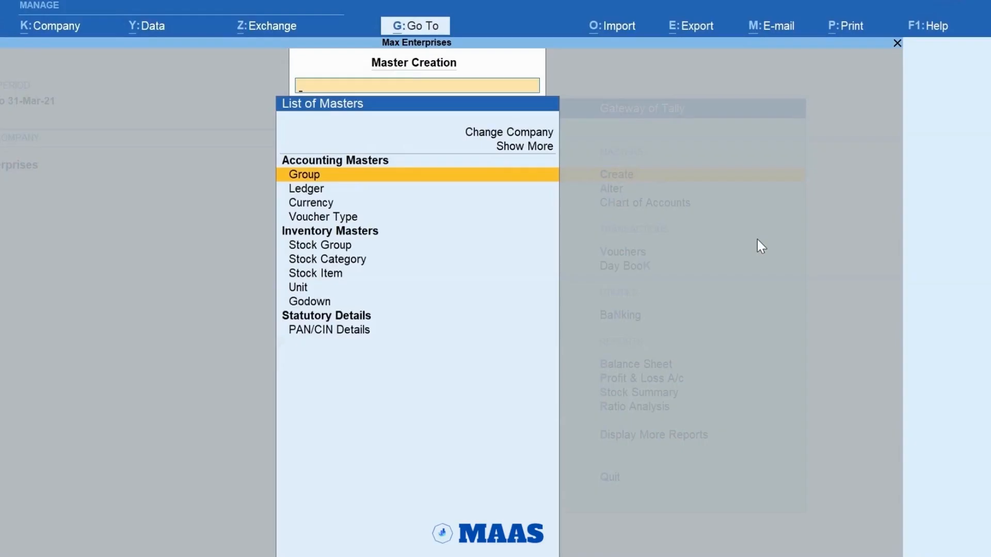
{"action": "type", "text": "L"}
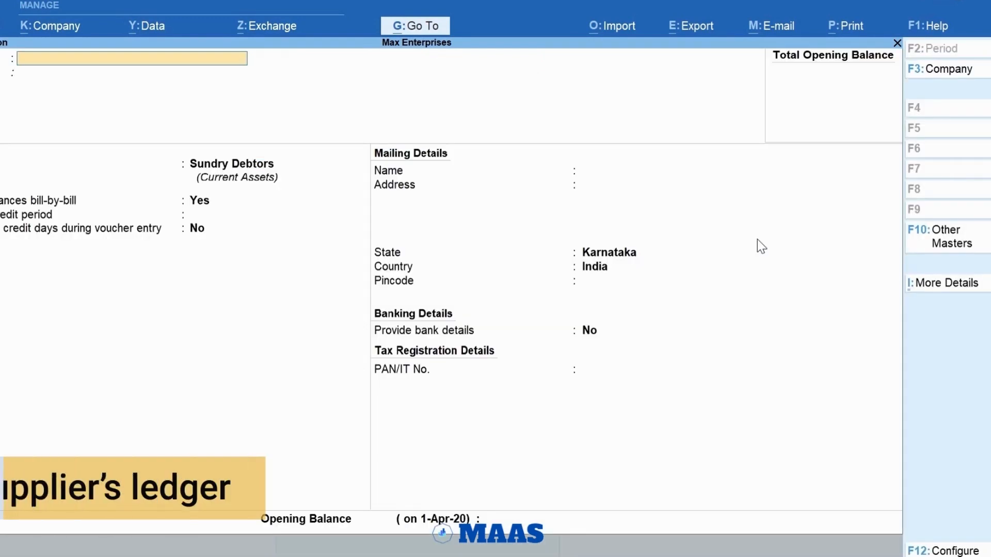
{"action": "key", "text": "Return"}
{"action": "type", "text": "A-"}
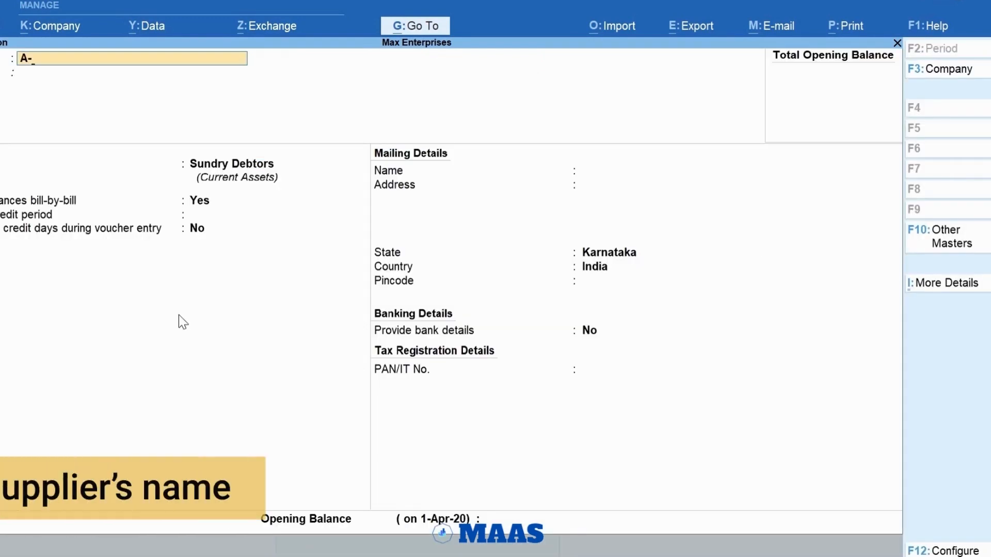
{"action": "type", "text": "One Electronics"}
{"action": "key", "text": "Return"}
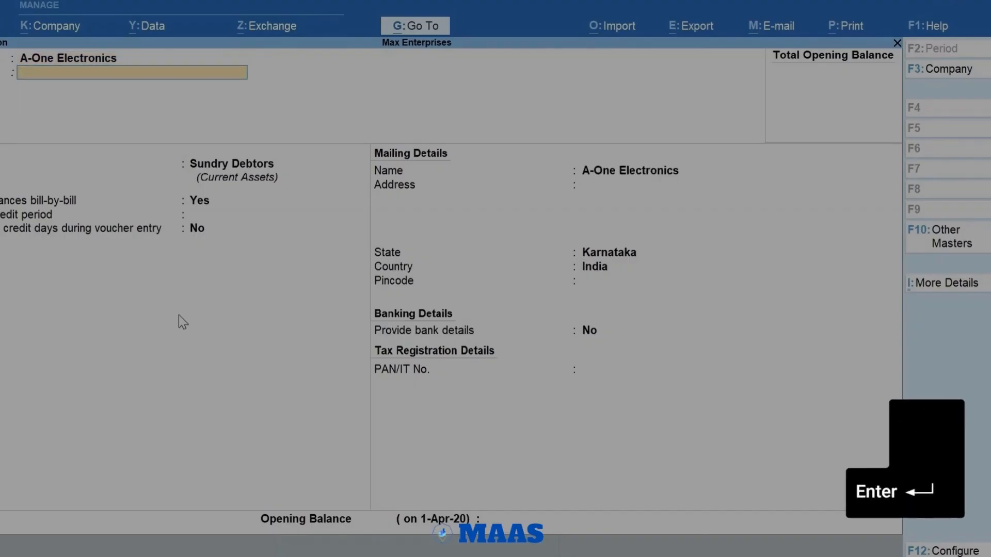
Step: Place the A-One Electronics ledger under Sundry Creditors and save it with the remaining details at their defaults
{"action": "key", "text": "Return"}
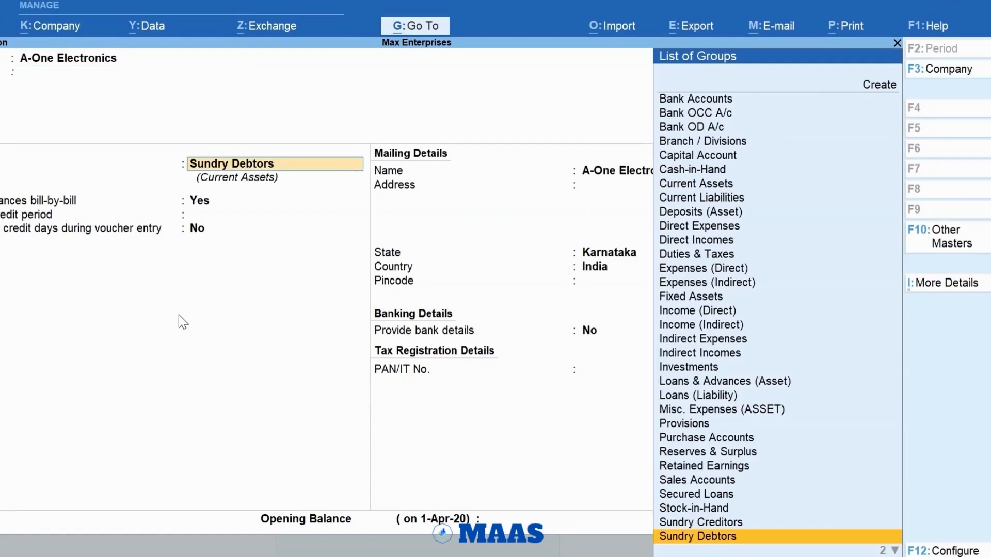
{"action": "type", "text": "Cre"}
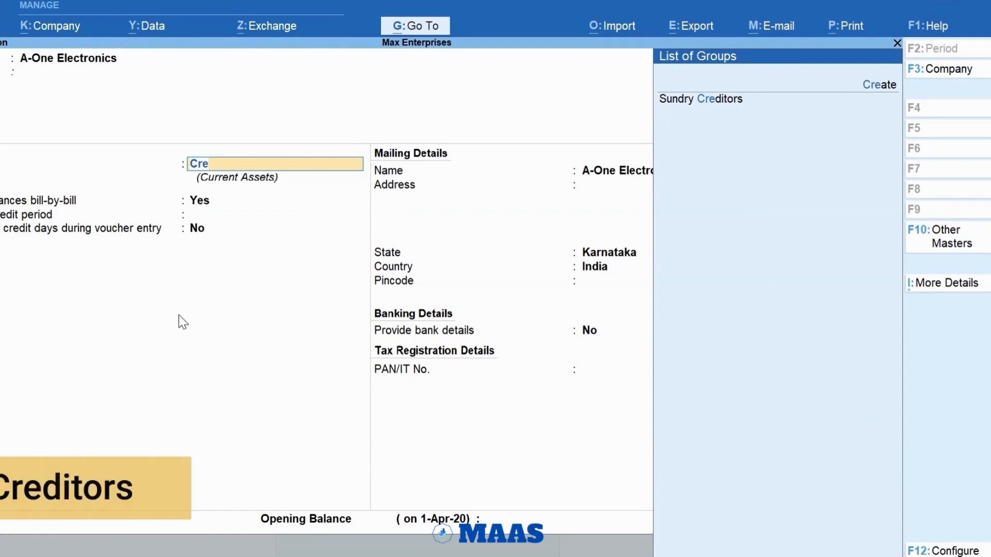
{"action": "key", "text": "Return"}
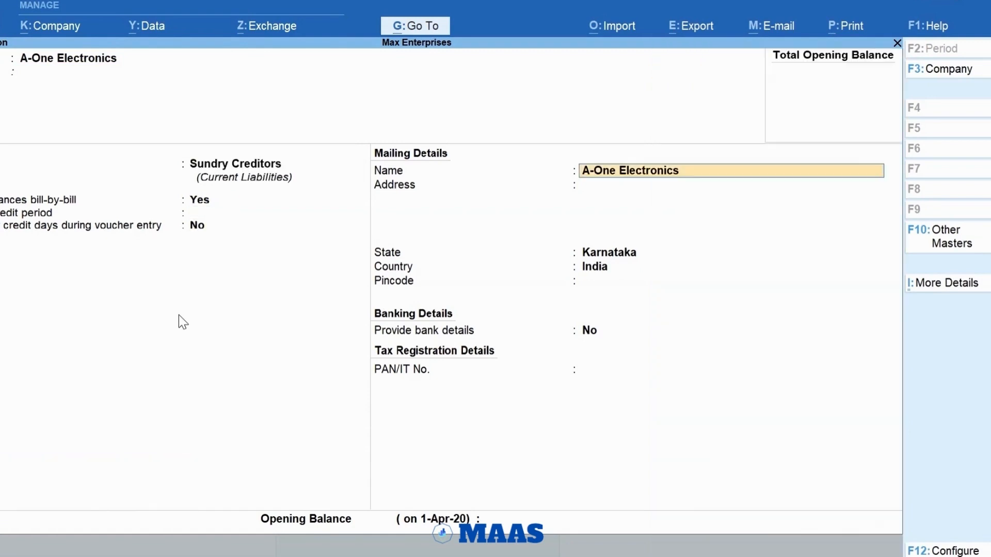
{"action": "key", "text": "Return"}
{"action": "key", "text": "Return"}
{"action": "key", "text": "Return"}
{"action": "key", "text": "Return"}
{"action": "key", "text": "Return"}
{"action": "key", "text": "Return"}
{"action": "key", "text": "Return"}
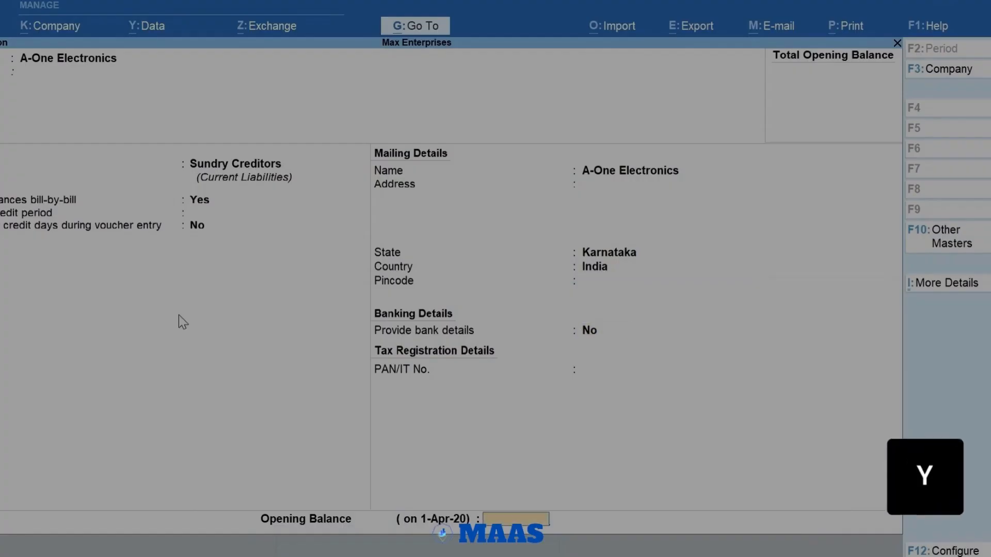
{"action": "key", "text": "y"}
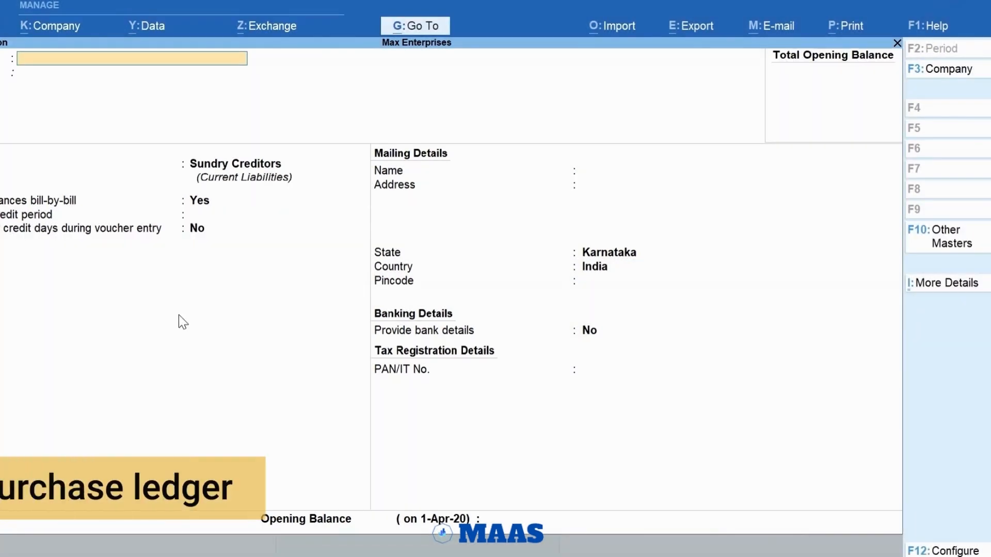
Step: Create a ledger named Purchases under the Purchase Accounts group and save it
{"action": "type", "text": "Purchases"}
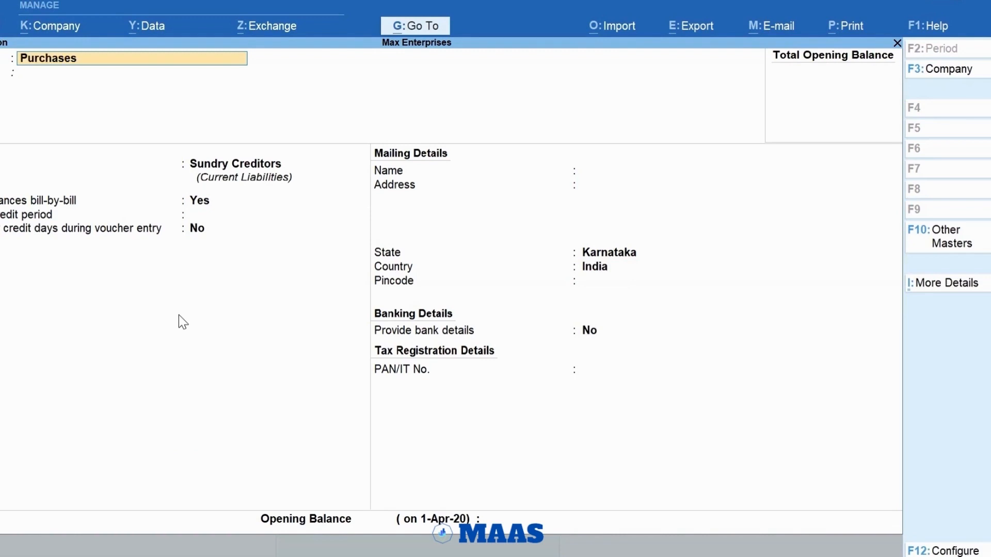
{"action": "key", "text": "Return"}
{"action": "type", "text": "Pur"}
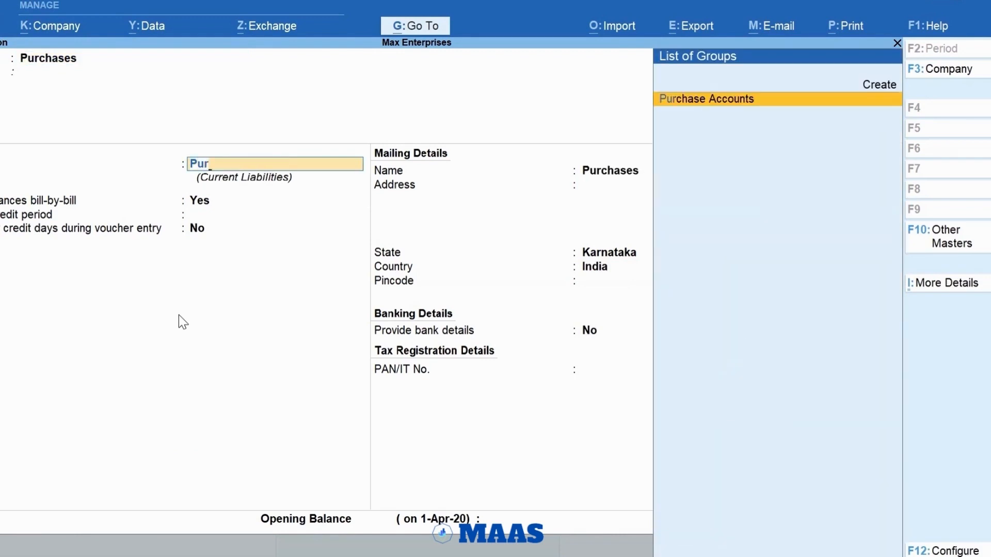
{"action": "key", "text": "Return"}
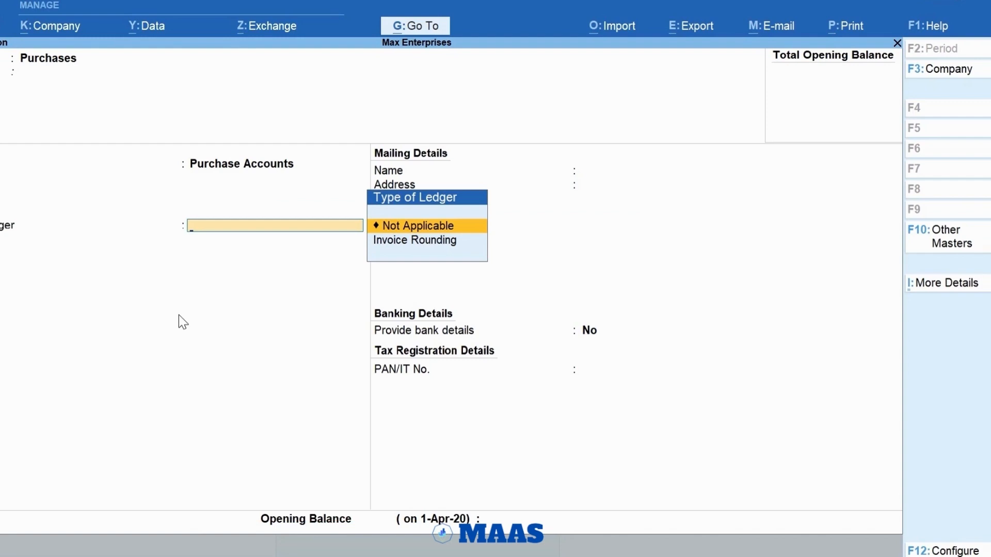
{"action": "key", "text": "ctrl+a"}
{"action": "key", "text": "Escape"}
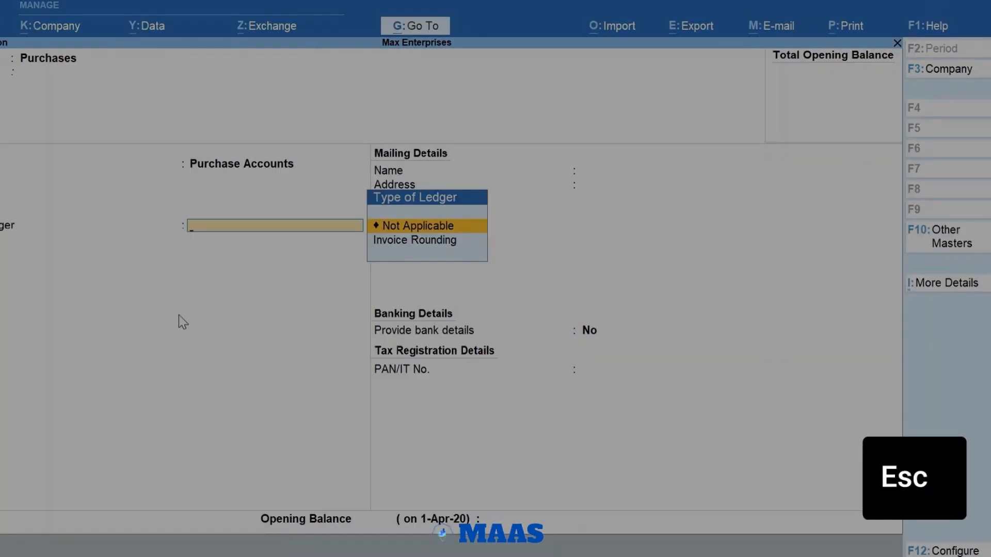
{"action": "key", "text": "ctrl+a"}
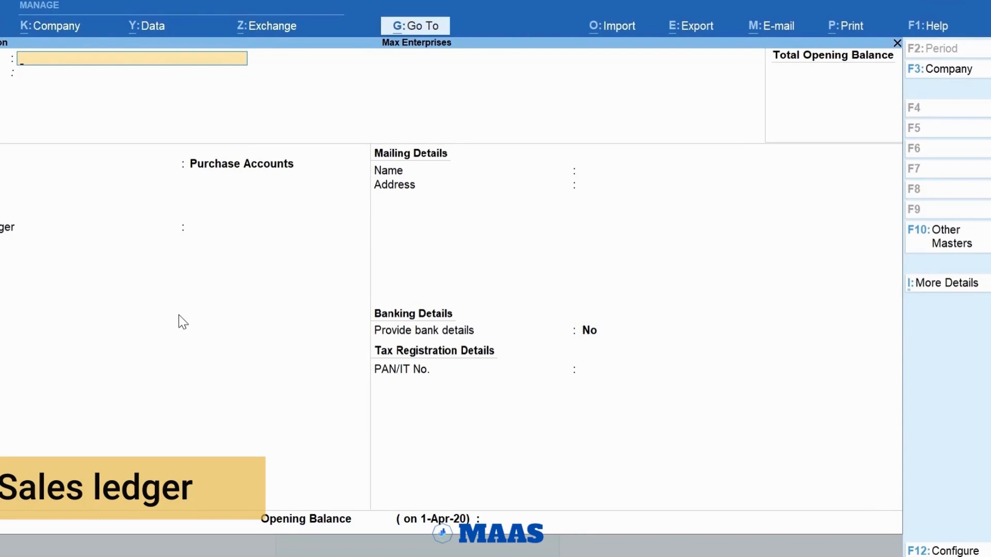
Step: Create a ledger named Sales under the Sales Accounts group and save it
{"action": "type", "text": "Sales"}
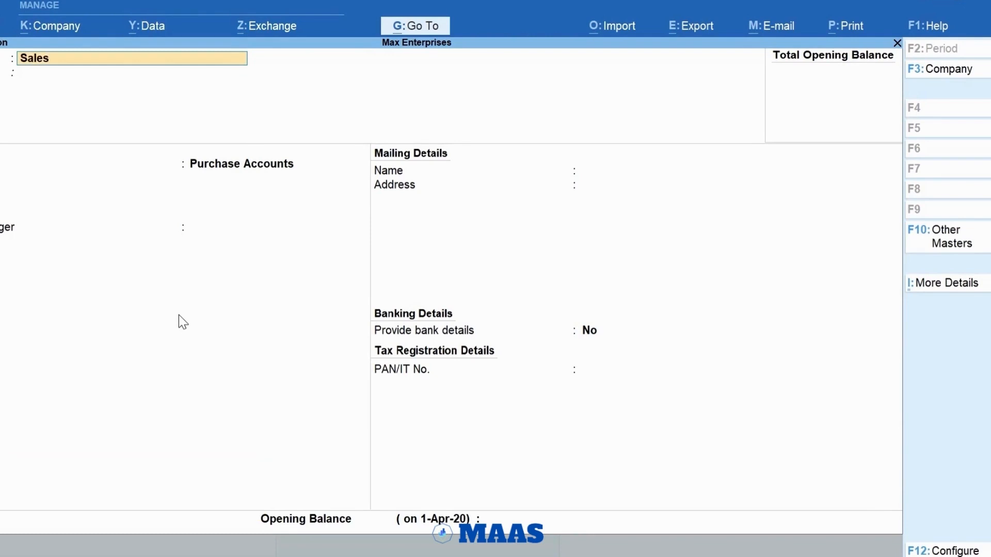
{"action": "key", "text": "Return"}
{"action": "key", "text": "Return"}
{"action": "type", "text": "Sa"}
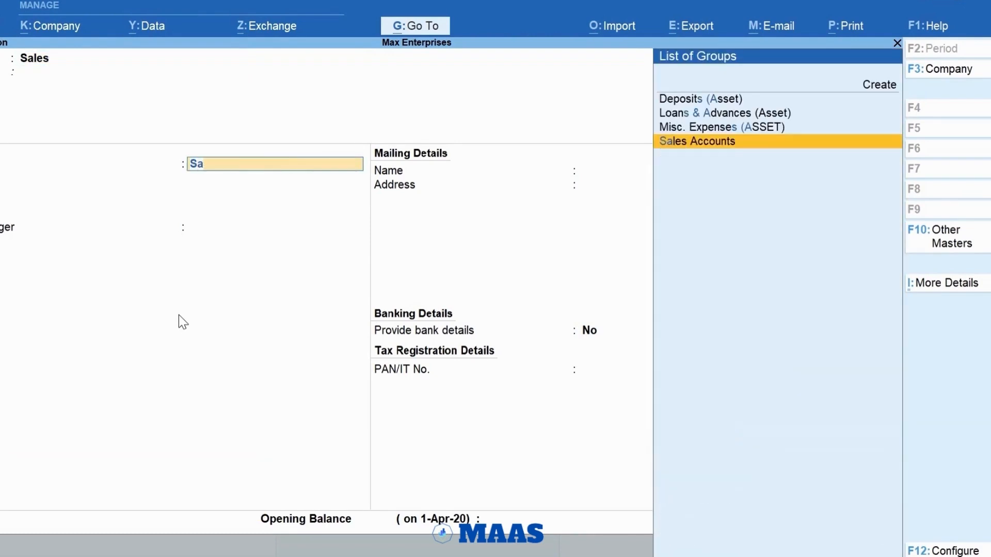
{"action": "key", "text": "Return"}
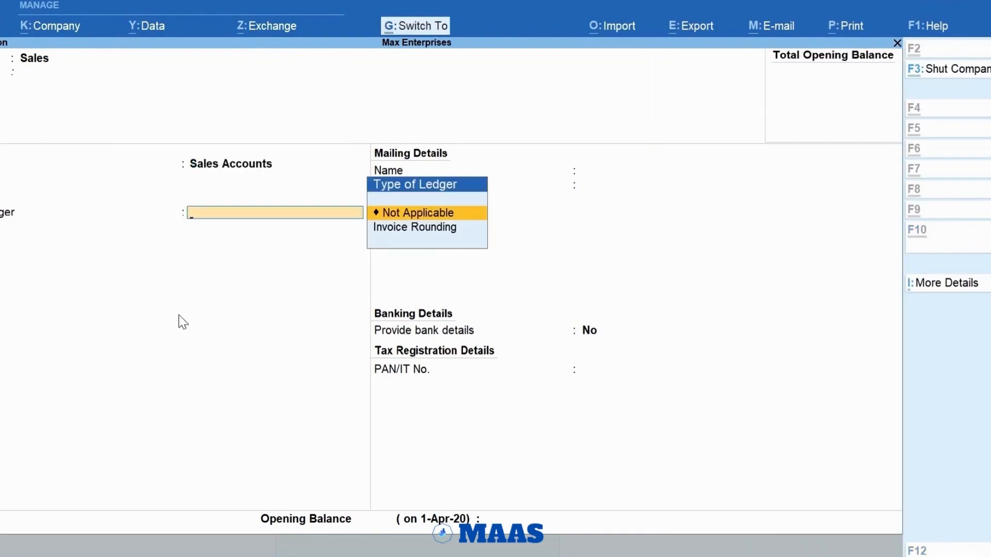
{"action": "key", "text": "ctrl+a"}
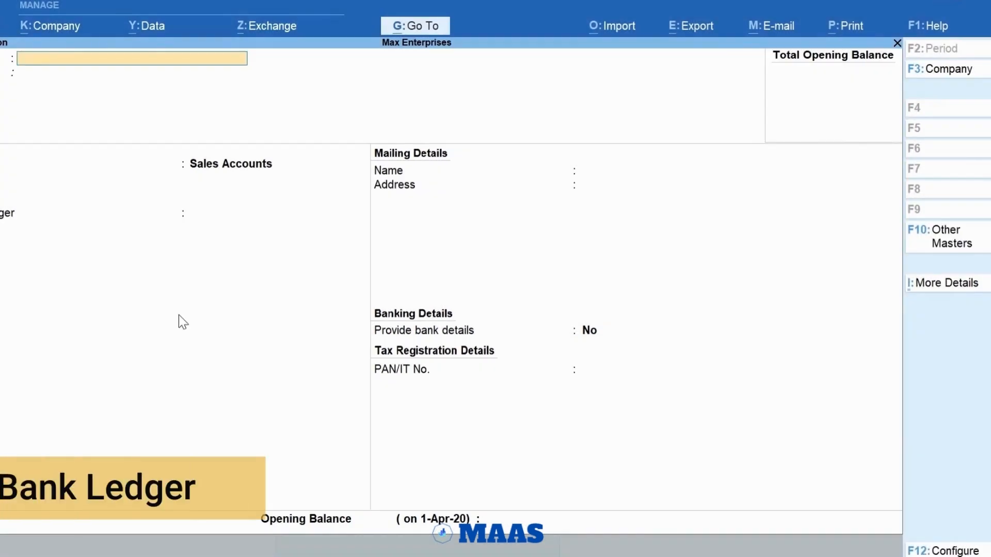
Step: Name the new bank ledger ICICI Bank and place it under the Bank Accounts group
{"action": "type", "text": "ICICI Bank"}
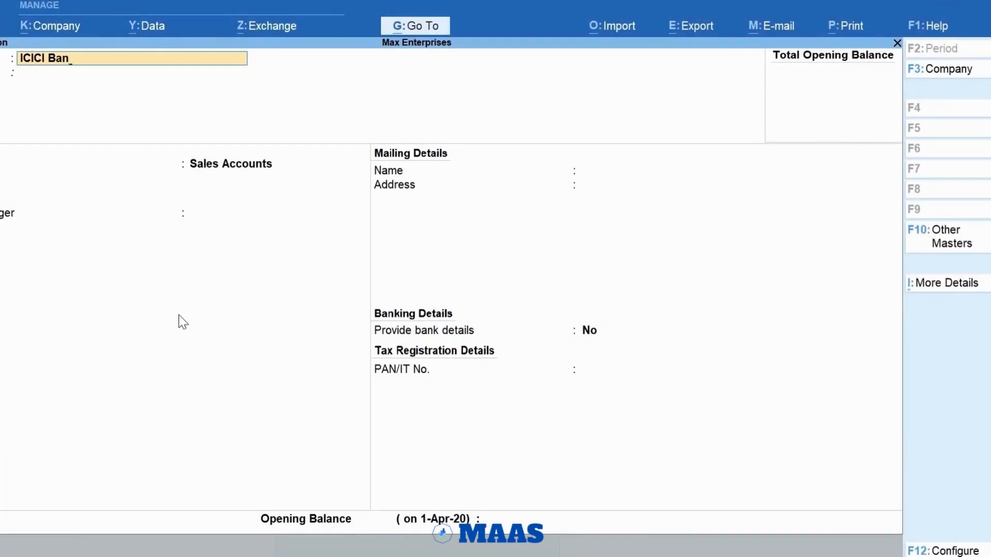
{"action": "key", "text": "Return"}
{"action": "type", "text": "Bank"}
{"action": "key", "text": "Return"}
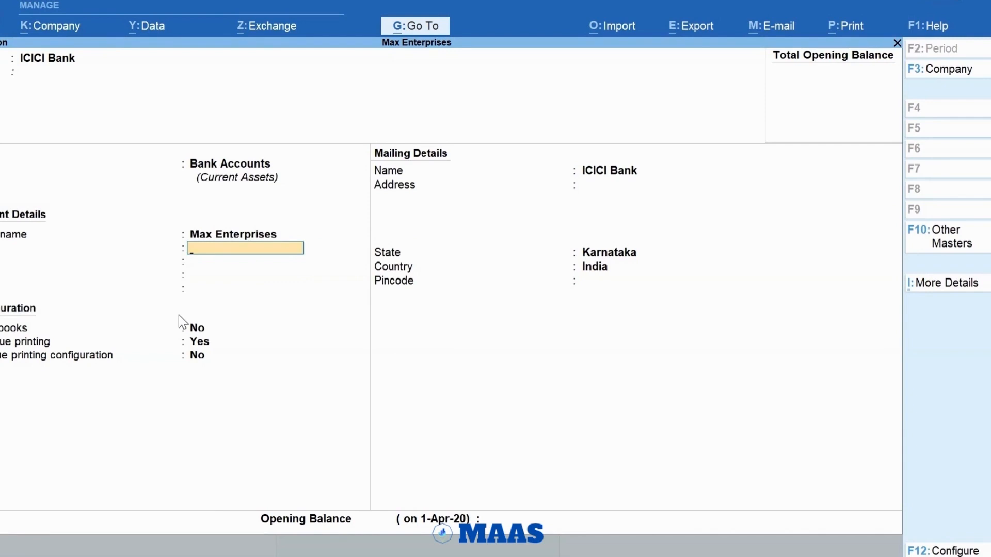
Step: Enter the bank account number and set the IFSC code to ICIC0000043 for the ICICI Bank ledger
{"action": "key", "text": "Return"}
{"action": "type", "text": "IC"}
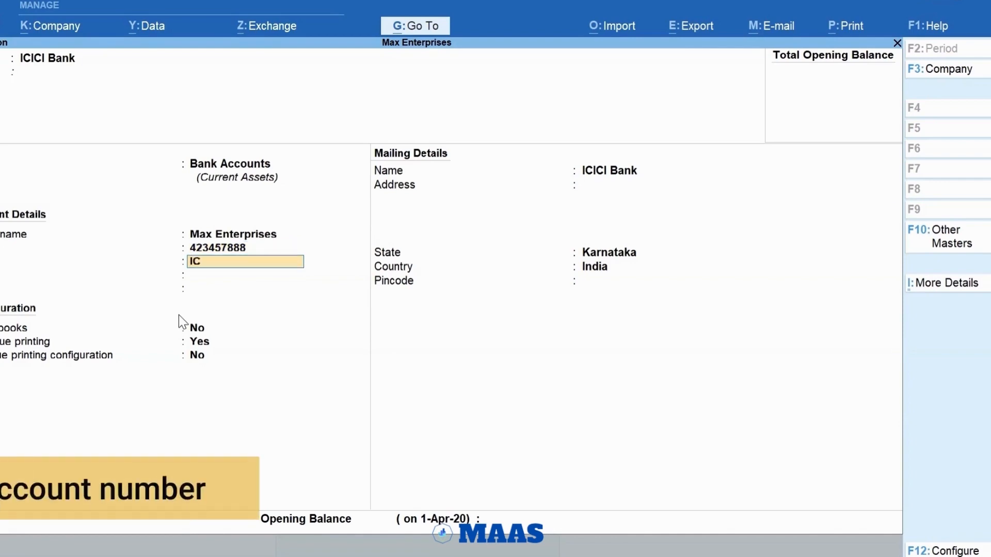
{"action": "type", "text": "IC000004"}
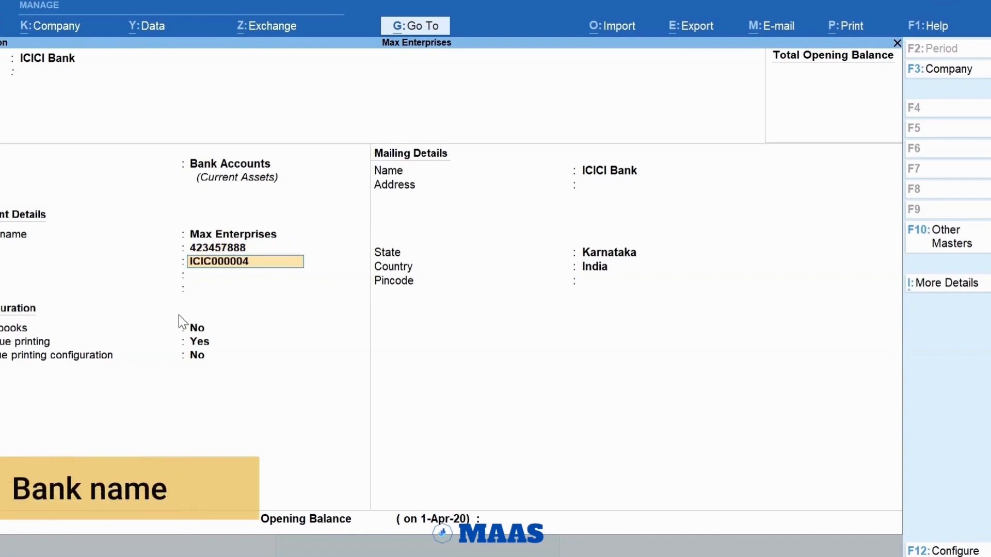
{"action": "type", "text": "3"}
{"action": "key", "text": "Return"}
Step: Set the bank name to ICICI Bank (India) and the branch to HSR Layout, then save the ledger and leave ledger creation
{"action": "type", "text": "ICI"}
{"action": "key", "text": "Return"}
{"action": "type", "text": "HSR Lay"}
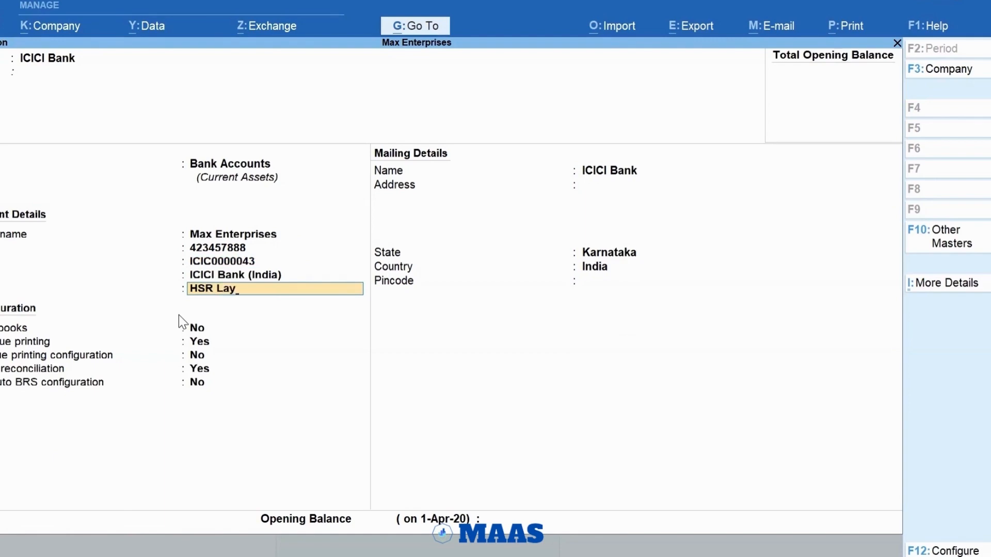
{"action": "type", "text": "out"}
{"action": "key", "text": "Return"}
{"action": "key", "text": "Return"}
{"action": "key", "text": "Return"}
{"action": "key", "text": "Return"}
{"action": "key", "text": "Return"}
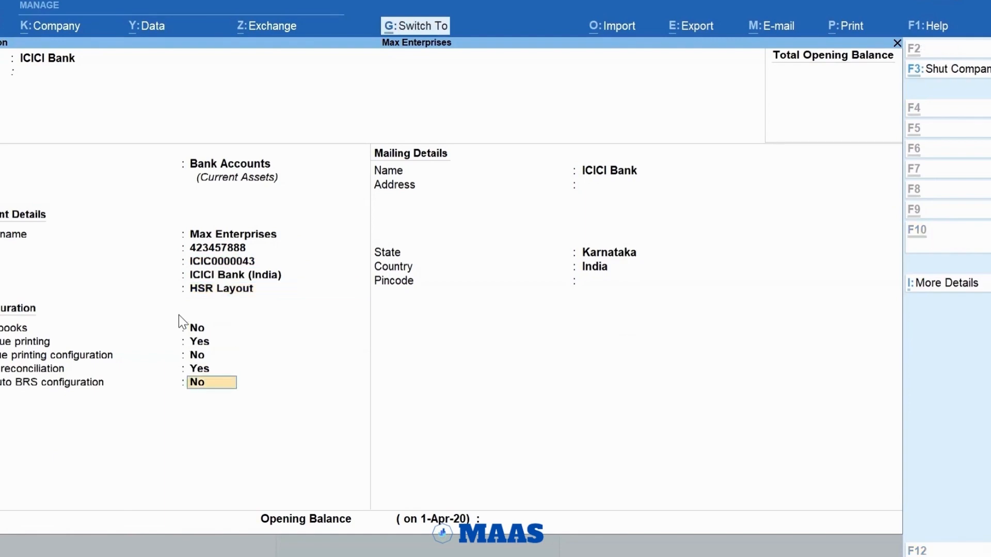
{"action": "key", "text": "ctrl+a"}
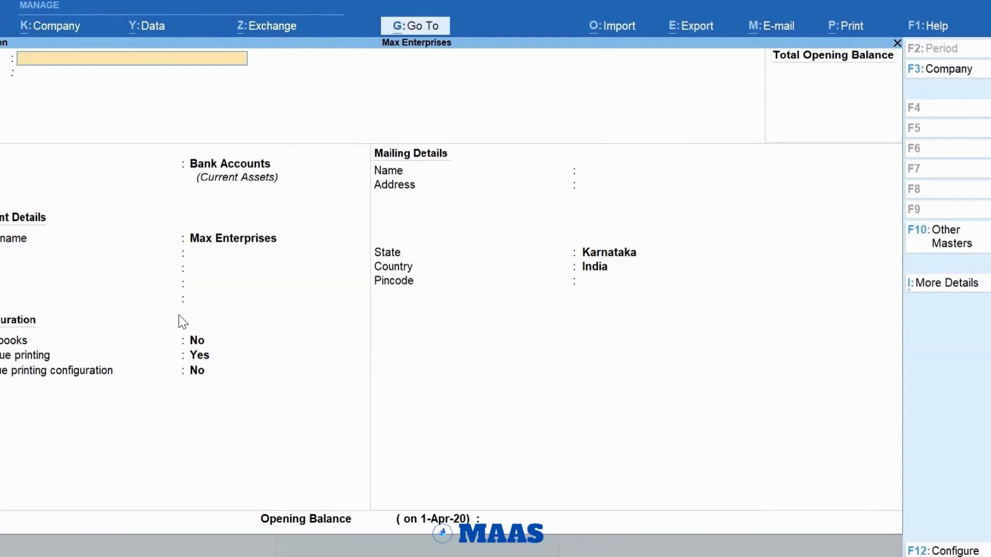
{"action": "key", "text": "Escape"}
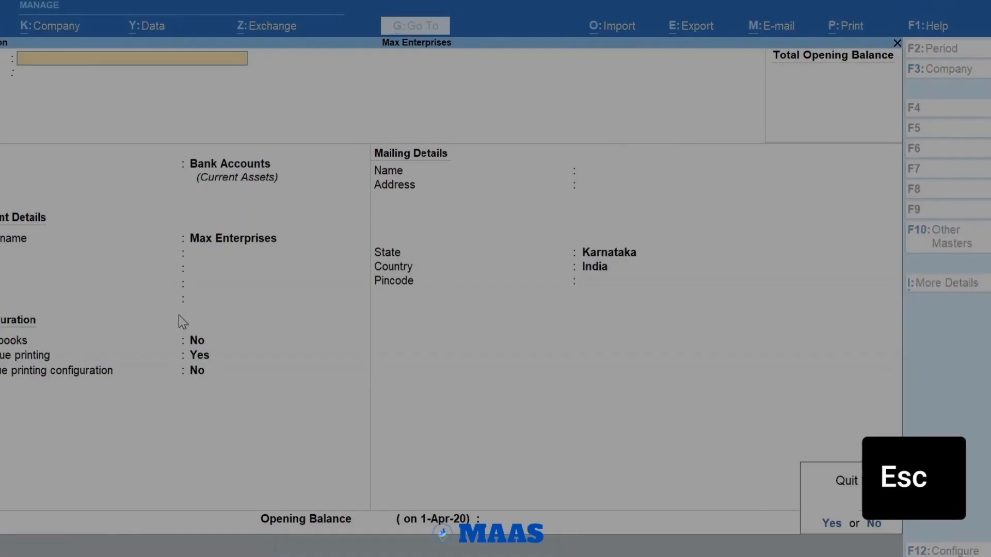
{"action": "key", "text": "Escape"}
{"action": "key", "text": "Escape"}
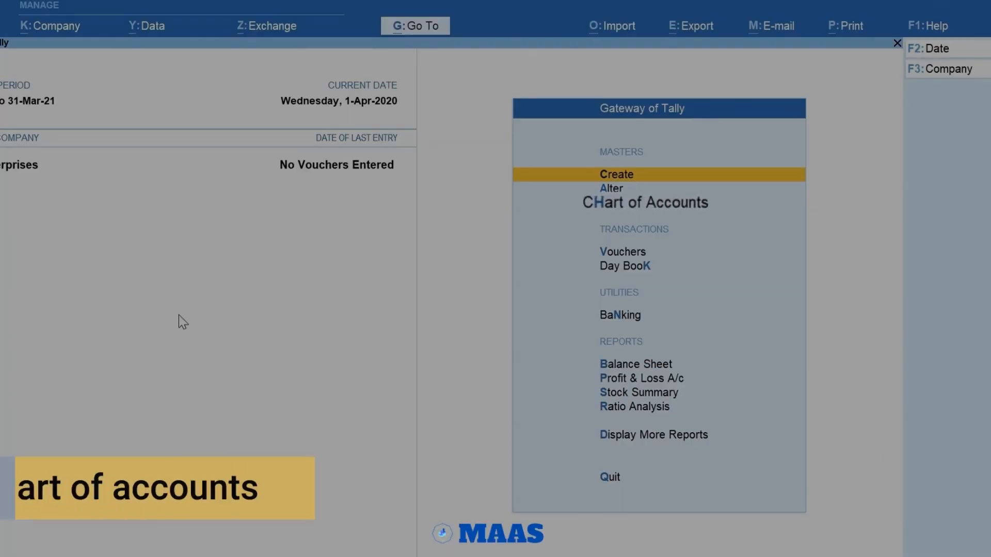
Step: Start creating multiple ledgers from the ledgers' Chart of Accounts, with Indirect Expenses as their parent group
{"action": "key", "text": "h"}
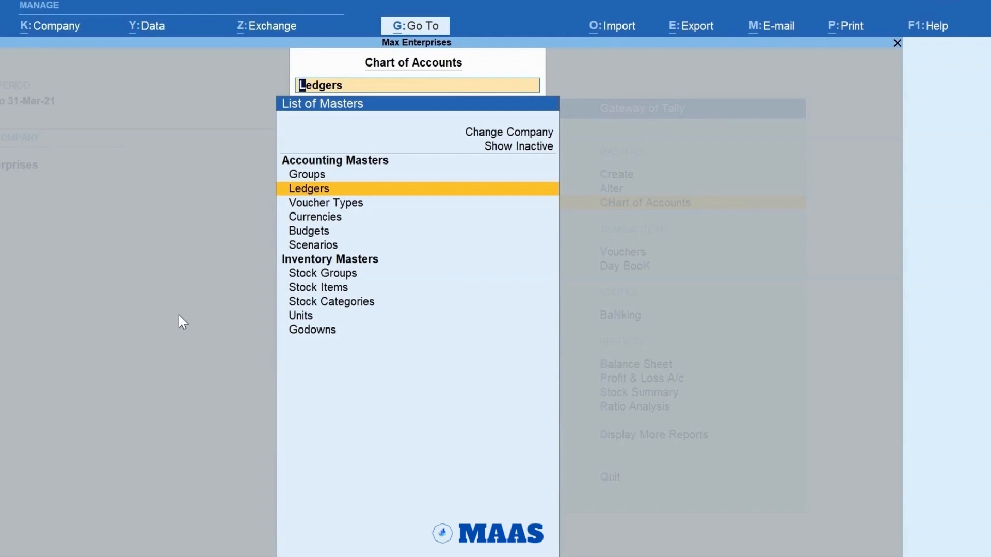
{"action": "key", "text": "Return"}
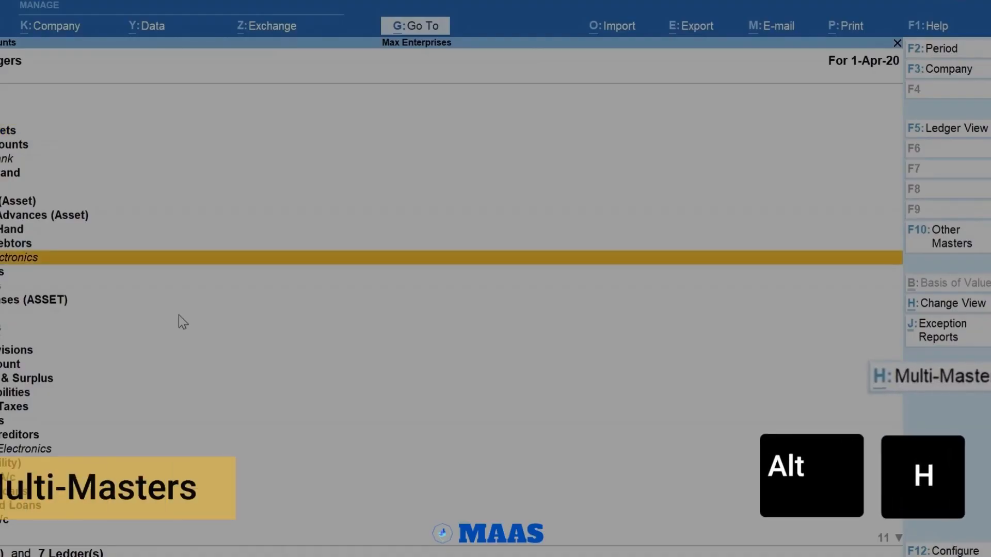
{"action": "key", "text": "alt+h"}
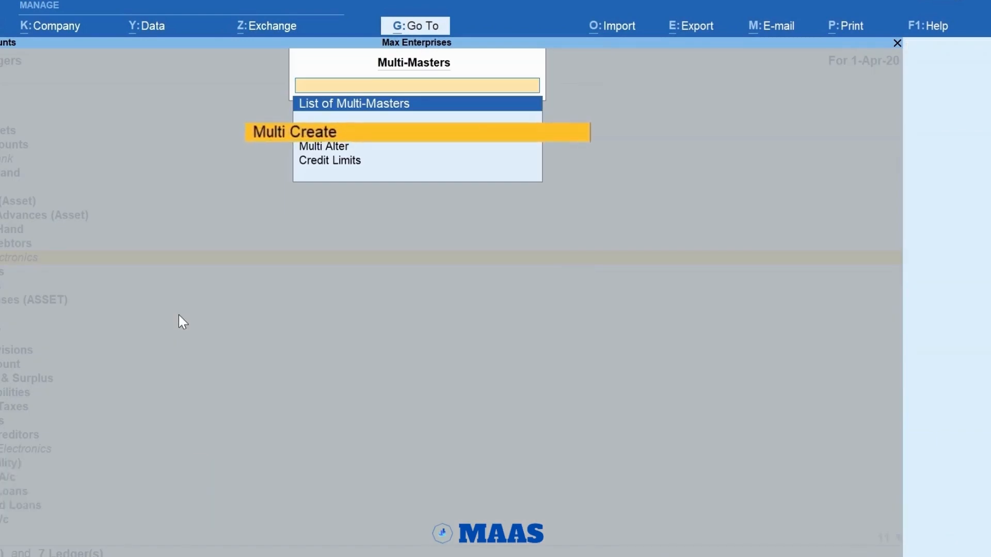
{"action": "key", "text": "Return"}
{"action": "type", "text": "Indi"}
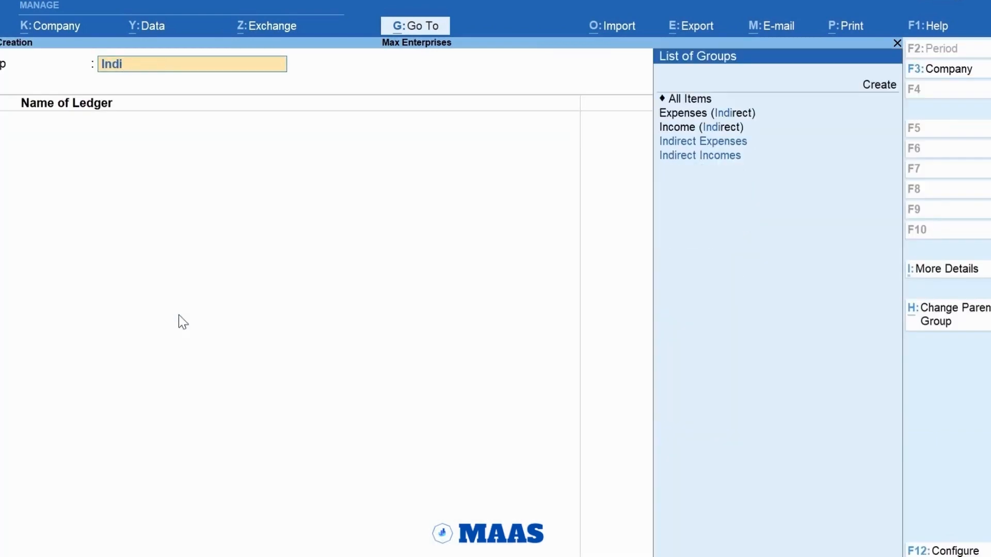
{"action": "key", "text": "Down"}
{"action": "key", "text": "Up"}
{"action": "key", "text": "Return"}
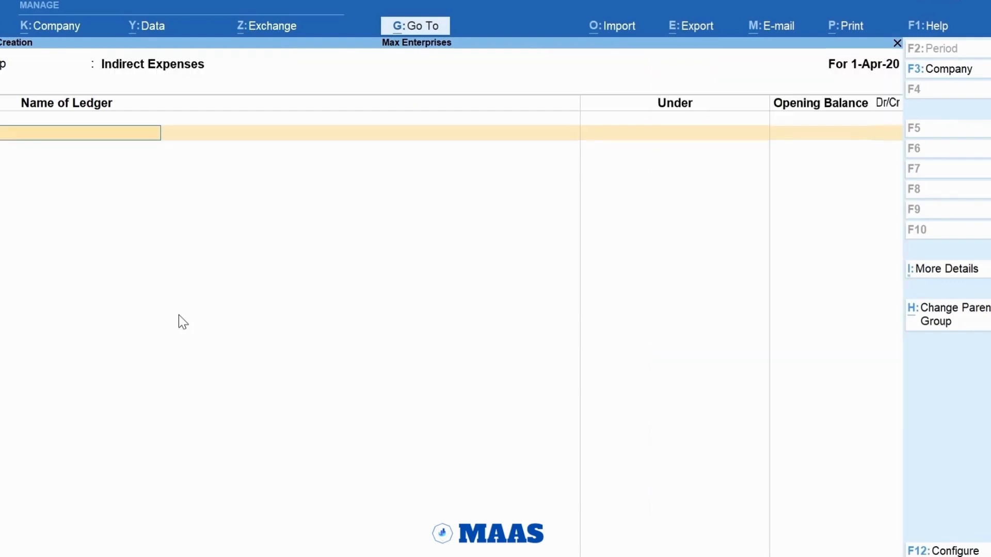
Step: Create the ledgers Rent, Conveyance and Office Expenses under Indirect Expenses without opening balances and save them
{"action": "type", "text": "t"}
{"action": "key", "text": "Return"}
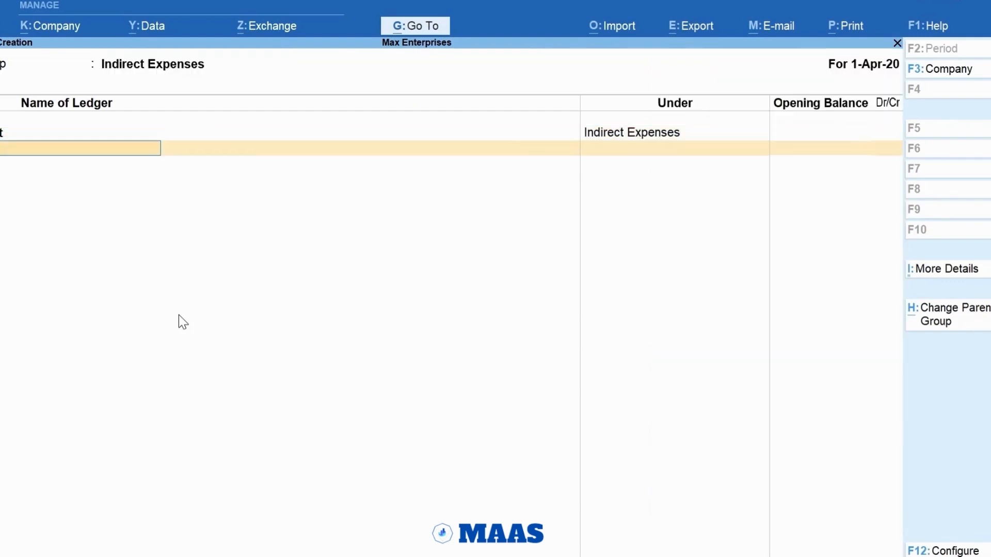
{"action": "type", "text": "Conveyance"}
{"action": "key", "text": "Return"}
{"action": "key", "text": "Return"}
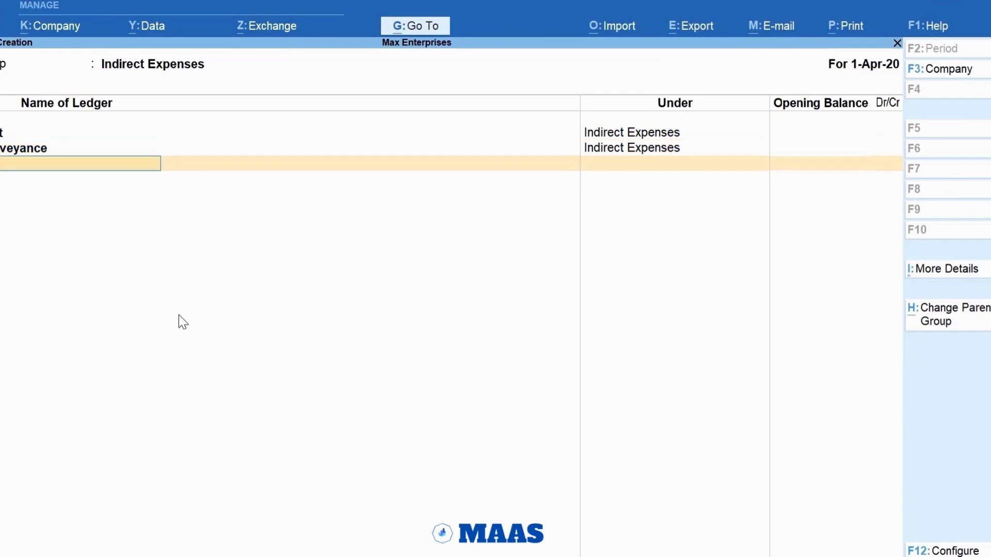
{"action": "type", "text": "Office Expenses"}
{"action": "key", "text": "Return"}
{"action": "key", "text": "Return"}
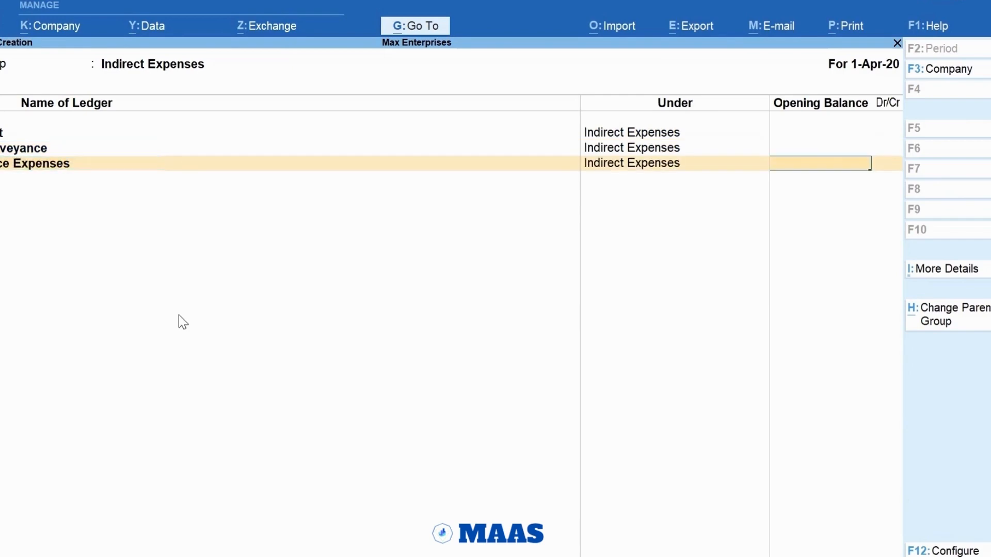
{"action": "key", "text": "Return"}
{"action": "key", "text": "Return"}
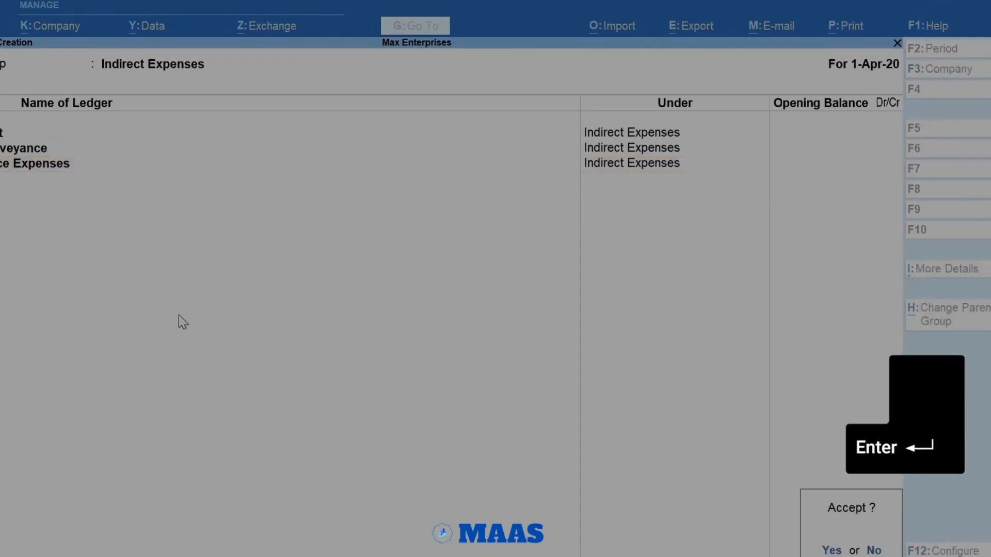
{"action": "key", "text": "Return"}
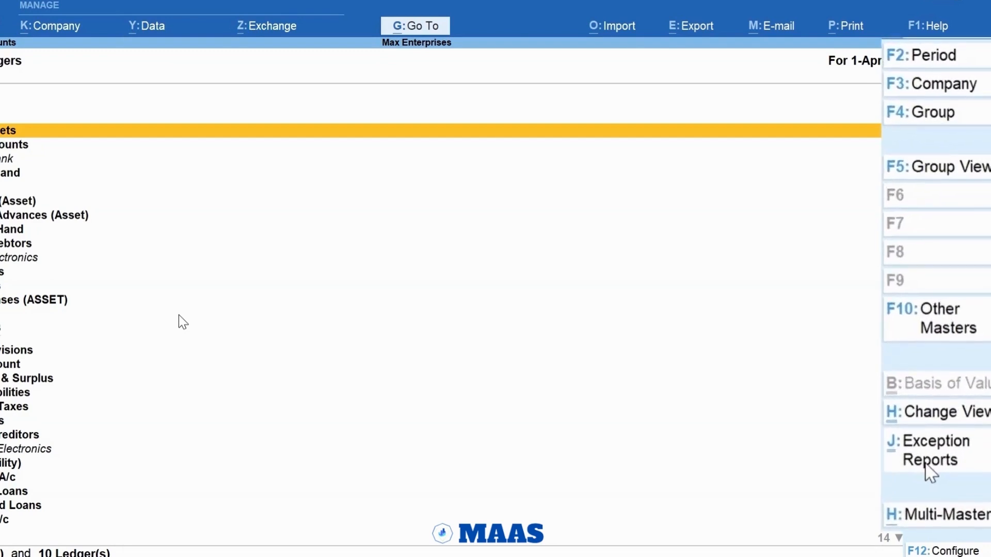
Step: Show the Chart of Accounts in ledger view, check the available exception reports, and return to the Gateway of Tally
{"action": "key", "text": "F5"}
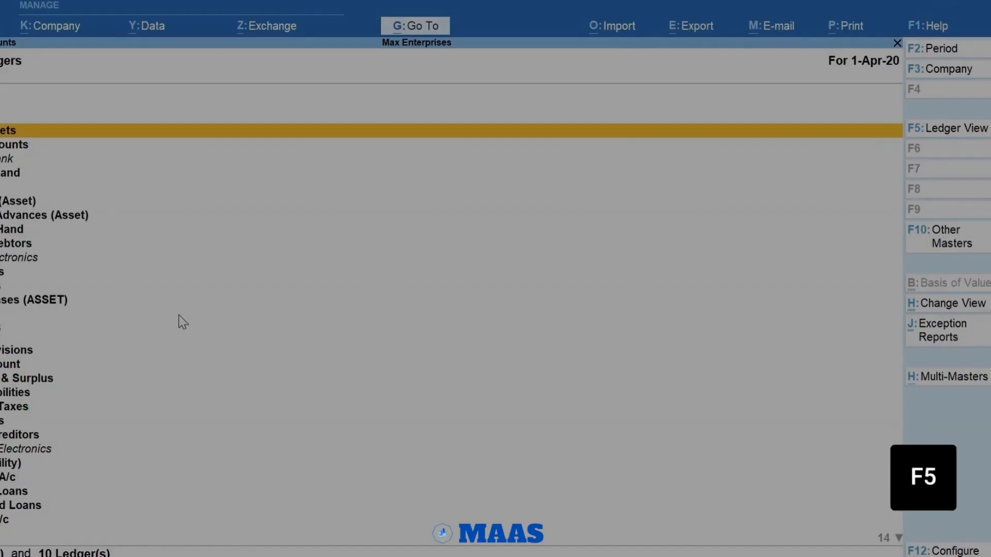
{"action": "key", "text": "F5"}
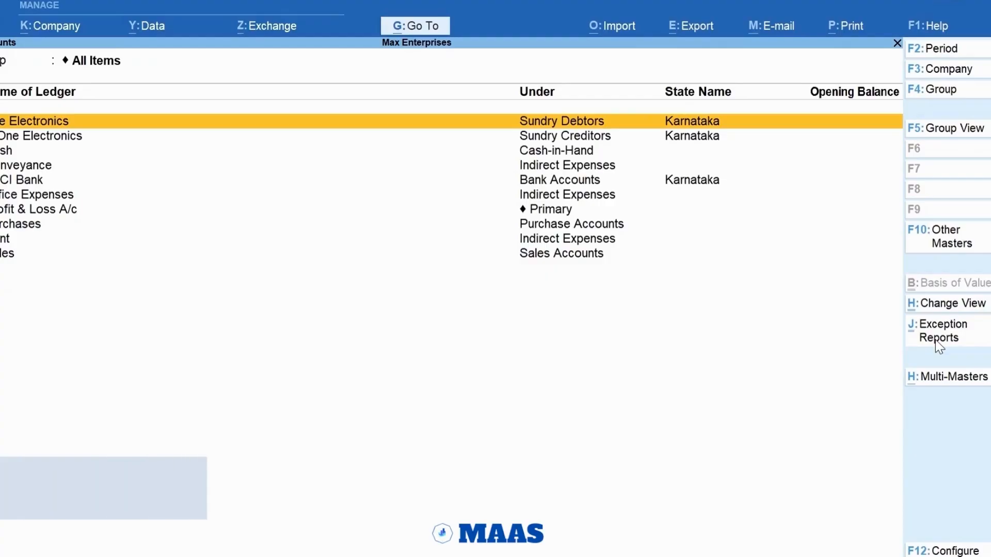
{"action": "left_click", "coordinate": [936, 340]}
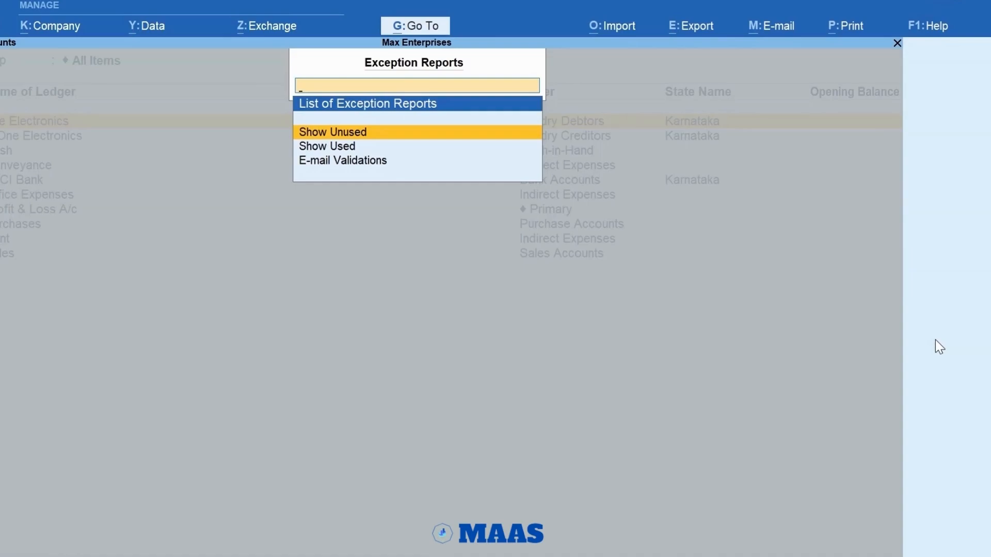
{"action": "key", "text": "Escape"}
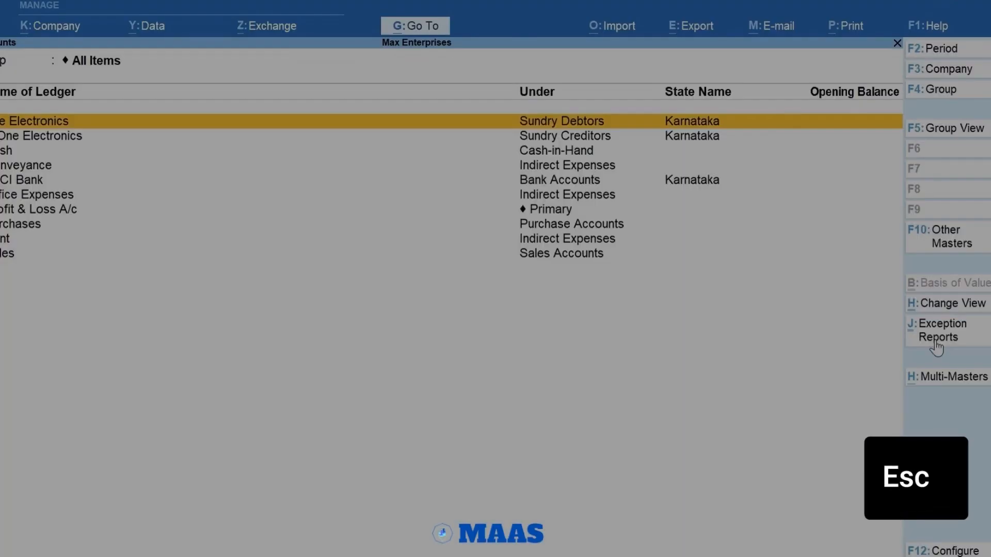
{"action": "key", "text": "Escape"}
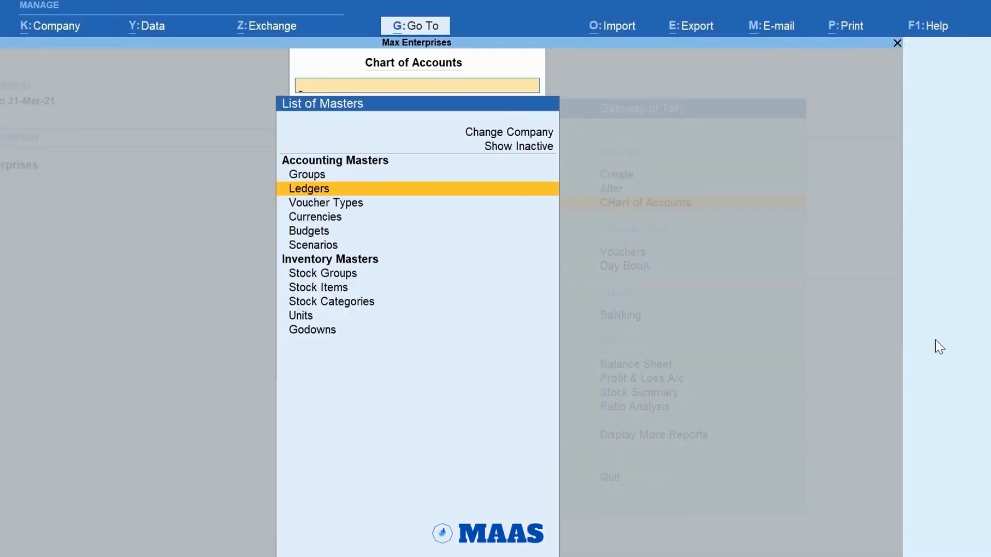
{"action": "key", "text": "Escape"}
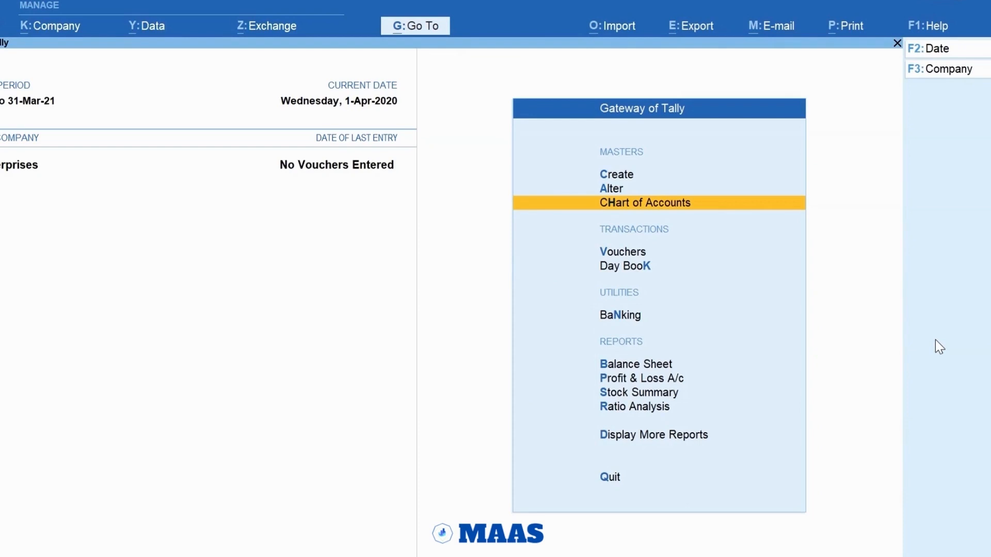
Step: Open the Ace Electronics ledger for alteration, review its details and leave it without making changes
{"action": "key", "text": "a"}
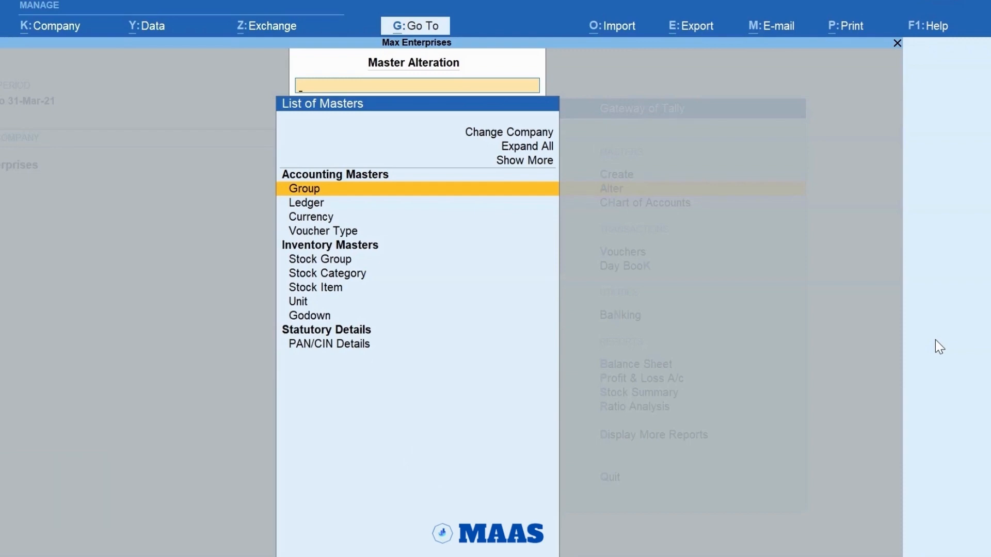
{"action": "key", "text": "Down"}
{"action": "key", "text": "Return"}
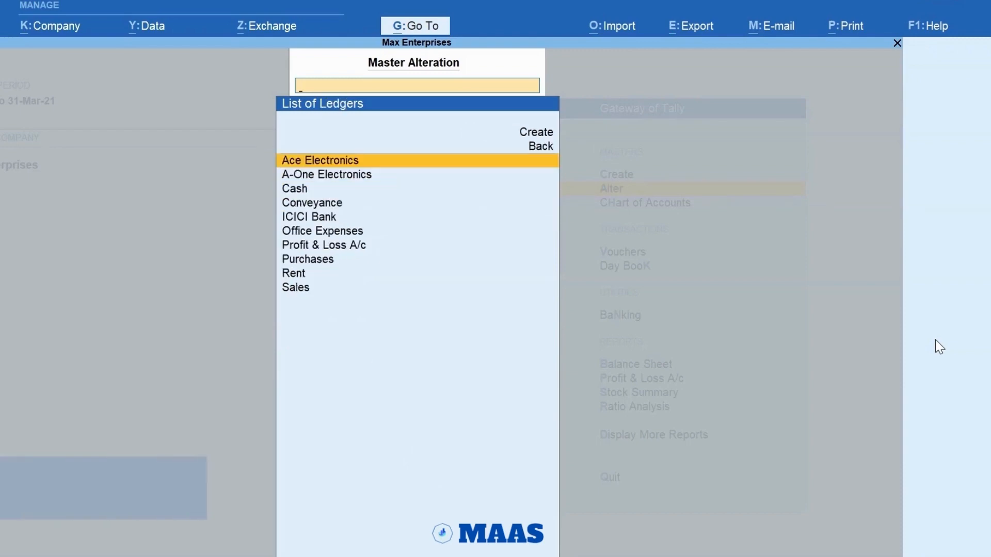
{"action": "key", "text": "Return"}
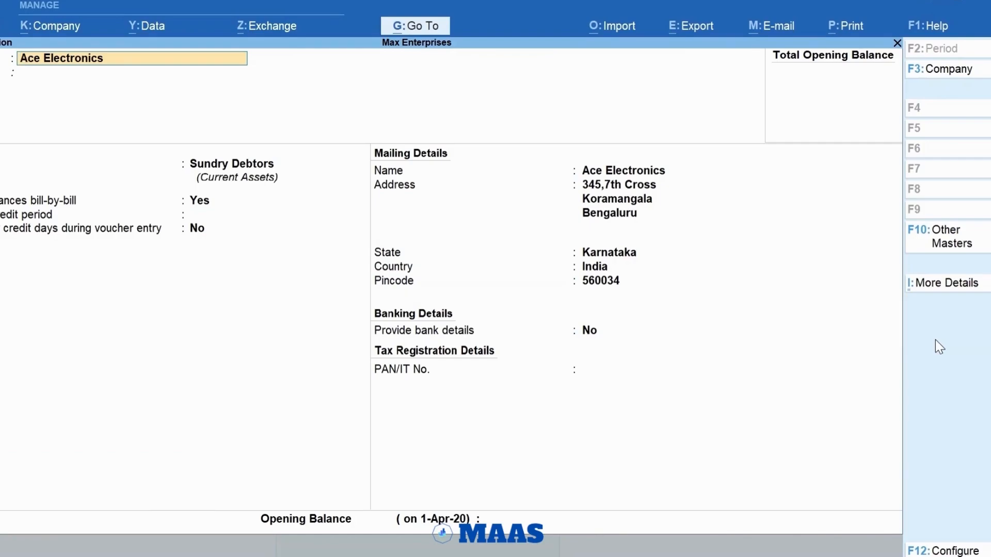
{"action": "key", "text": "Escape"}
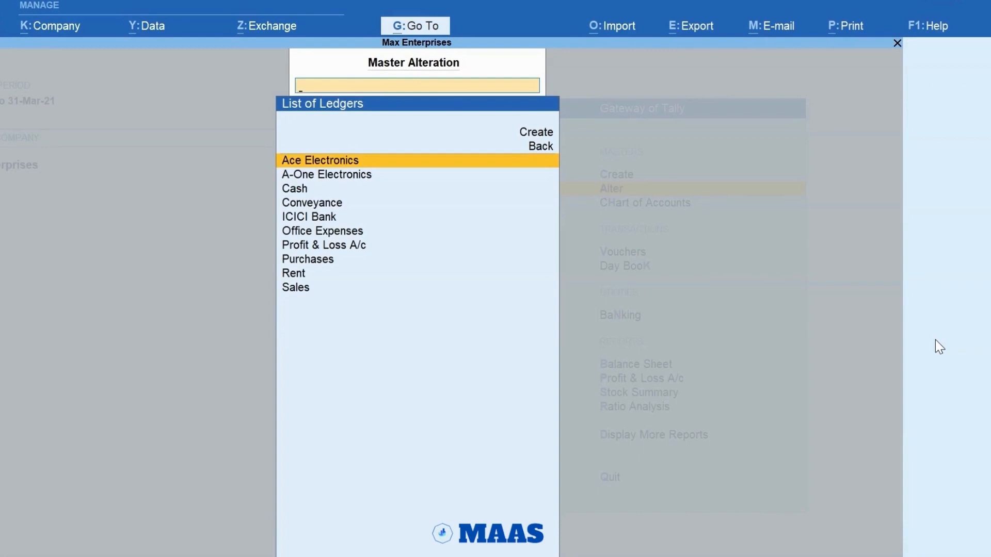
Step: Look through the list of alterable ledgers from Cash to Profit & Loss A/c and return to the Gateway of Tally
{"action": "key", "text": "Down"}
{"action": "key", "text": "Down"}
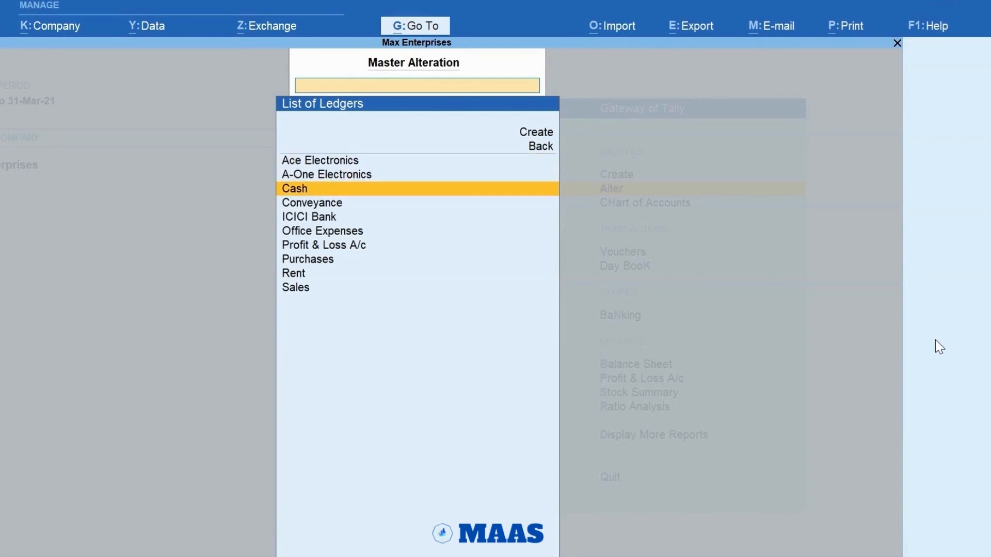
{"action": "key", "text": "Down"}
{"action": "key", "text": "Down"}
{"action": "key", "text": "Down"}
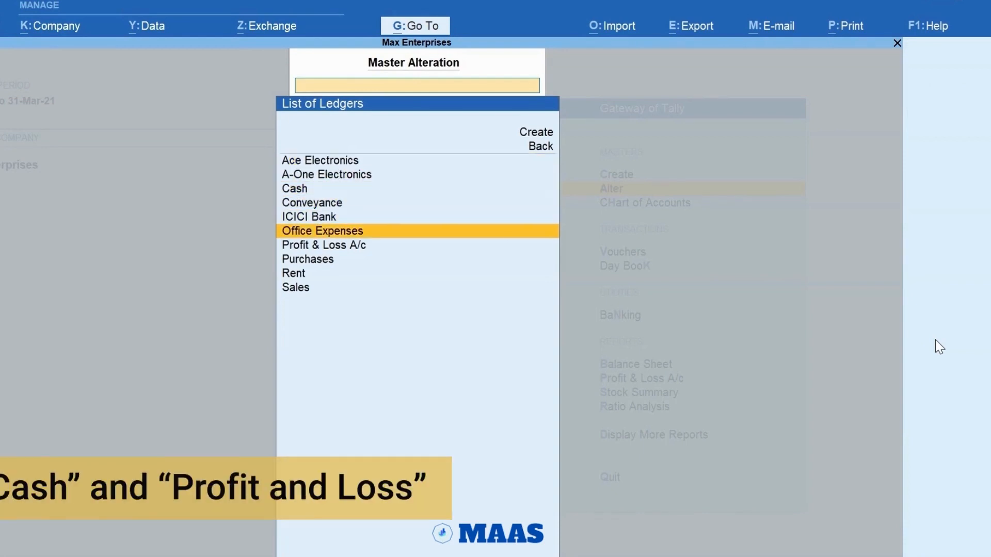
{"action": "key", "text": "Down"}
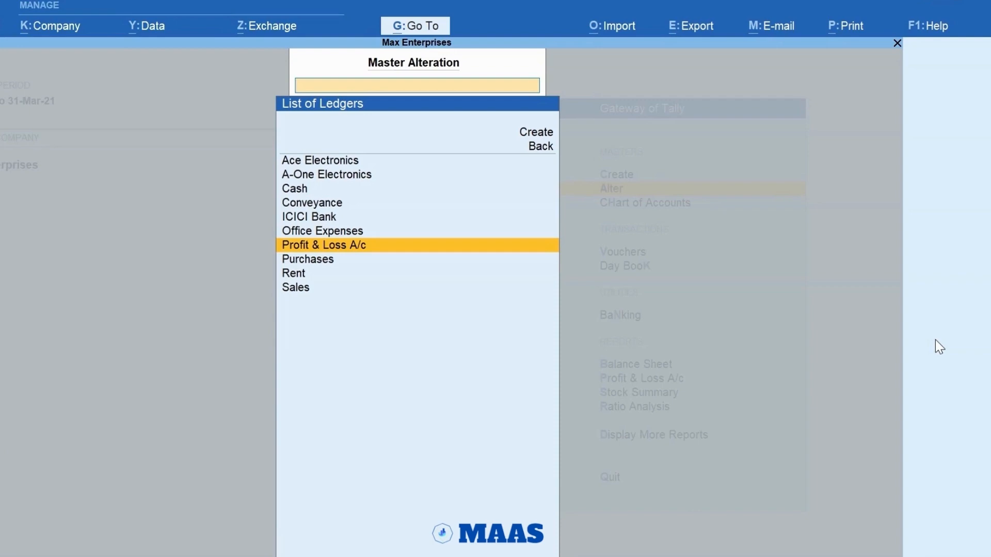
{"action": "key", "text": "Escape"}
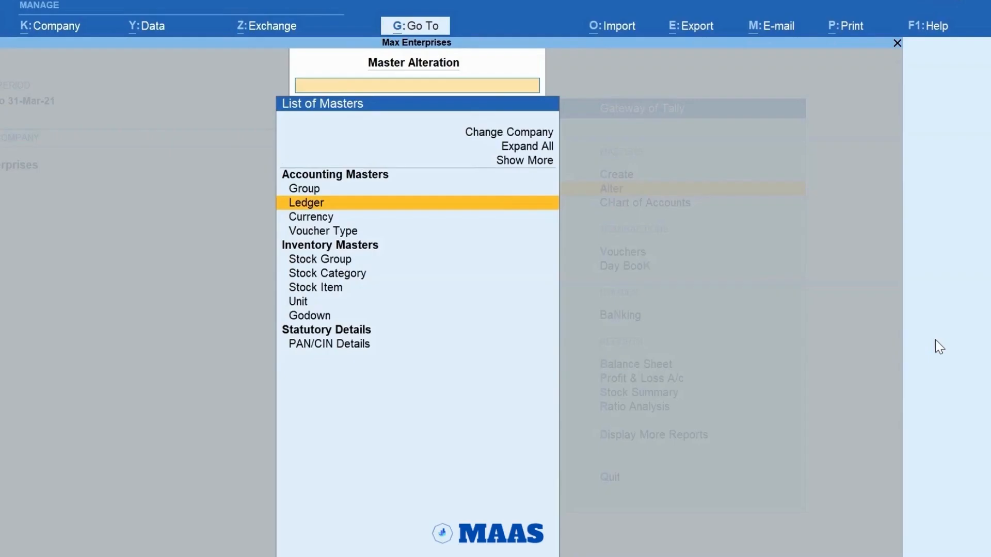
{"action": "key", "text": "Escape"}
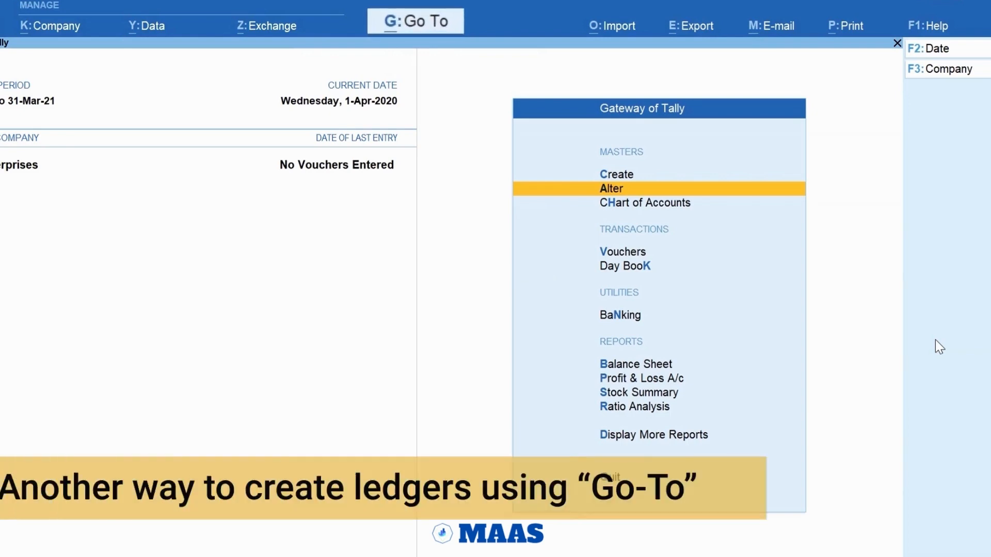
Step: Open the Balance Sheet and, from within it, start a new ledger master named Office Furniture through Go To
{"action": "key", "text": "b"}
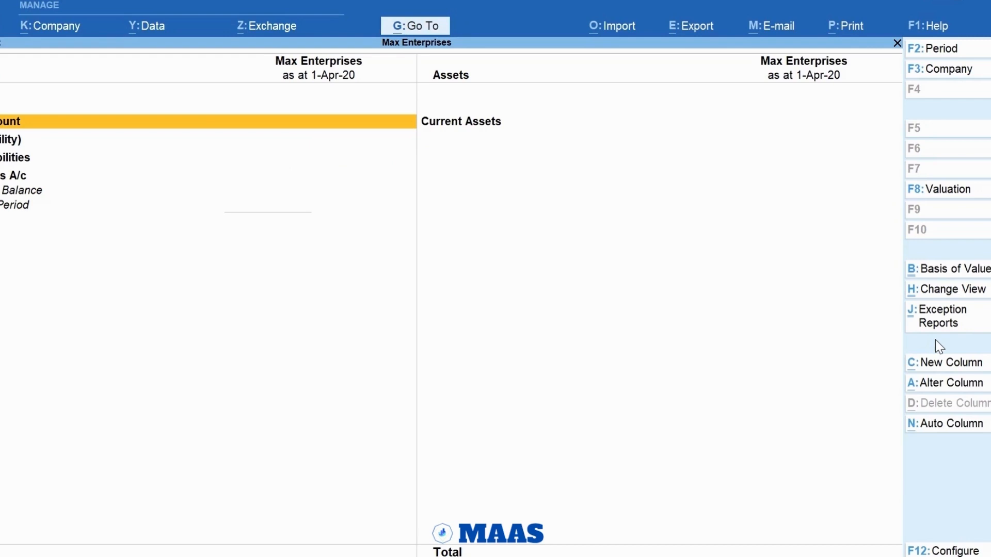
{"action": "key", "text": "alt+g"}
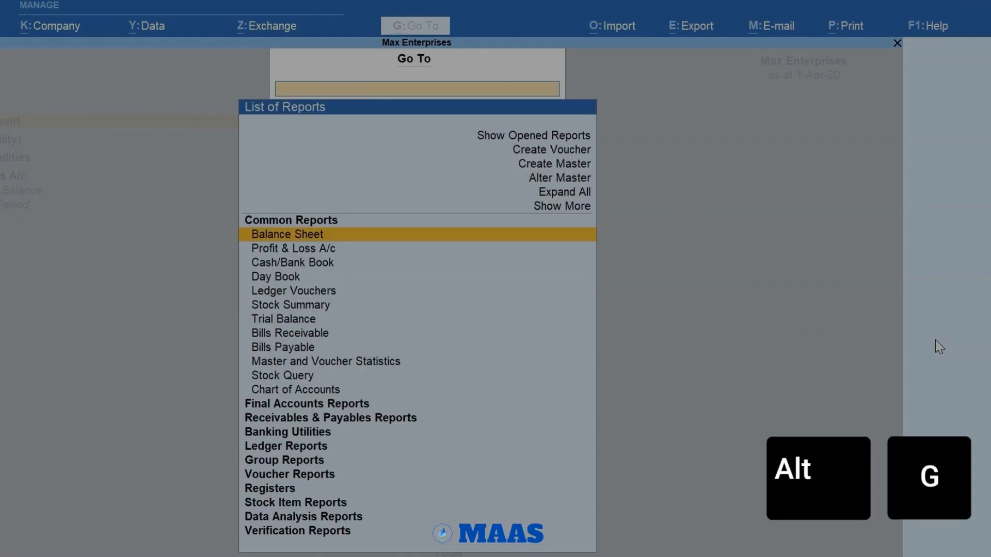
{"action": "key", "text": "alt+c"}
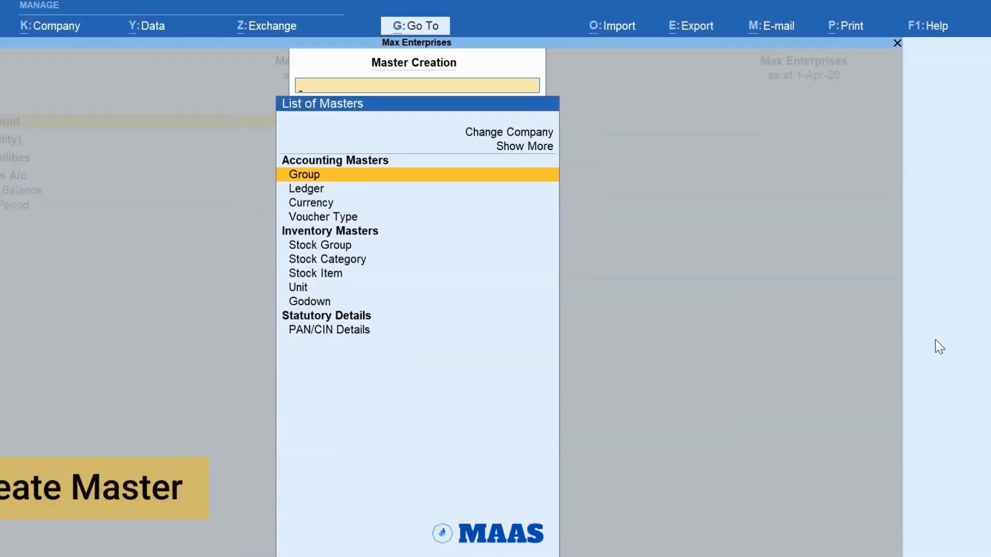
{"action": "key", "text": "Down"}
{"action": "type", "text": "Office Furniture"}
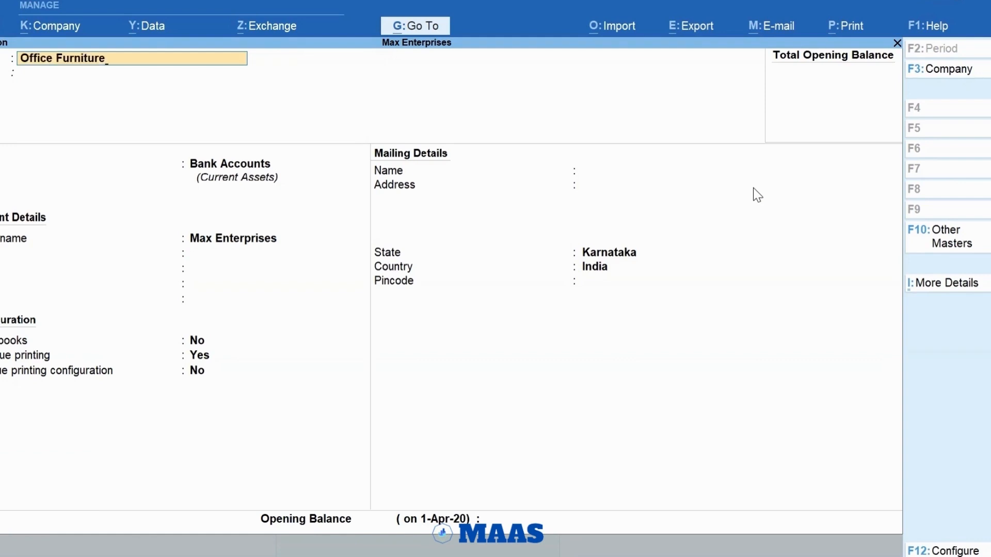
{"action": "key", "text": "Return"}
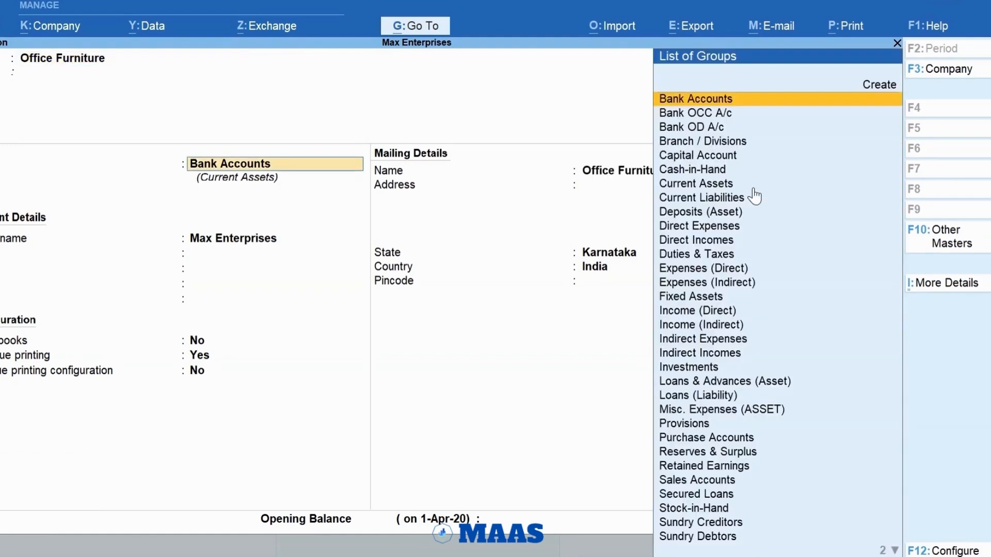
Step: Place the Office Furniture ledger under Fixed Assets and keep the default mailing, bank and tax registration details
{"action": "type", "text": "fix"}
{"action": "key", "text": "Return"}
{"action": "key", "text": "Return"}
{"action": "key", "text": "Return"}
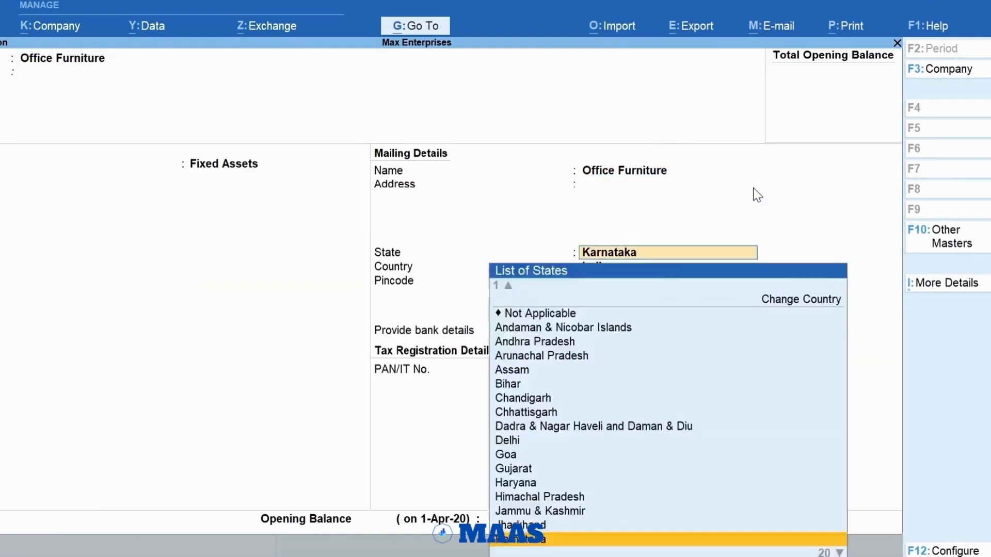
{"action": "key", "text": "Return"}
{"action": "key", "text": "Return"}
{"action": "key", "text": "Return"}
{"action": "key", "text": "Return"}
{"action": "key", "text": "Return"}
Step: Set the Office Furniture opening balance to 60,000 Dr, save the ledger and return to the Balance Sheet
{"action": "type", "text": "60000"}
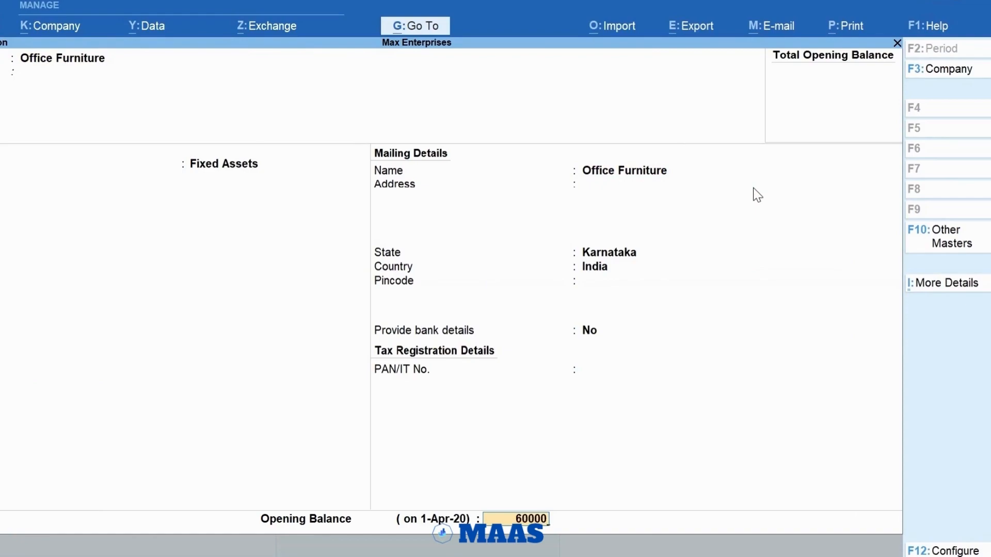
{"action": "key", "text": "Return"}
{"action": "key", "text": "y"}
{"action": "key", "text": "Return"}
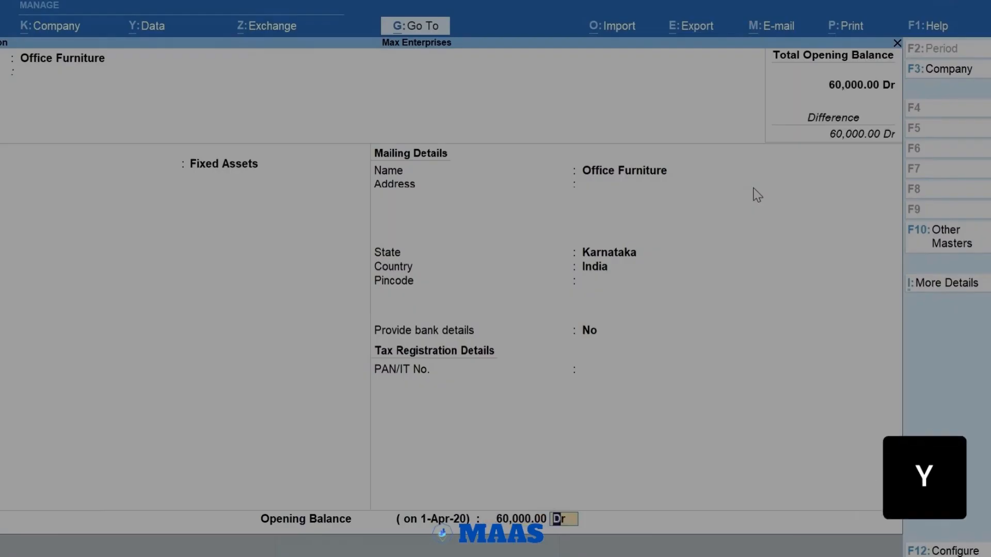
{"action": "key", "text": "Return"}
{"action": "key", "text": "y"}
{"action": "key", "text": "Escape"}
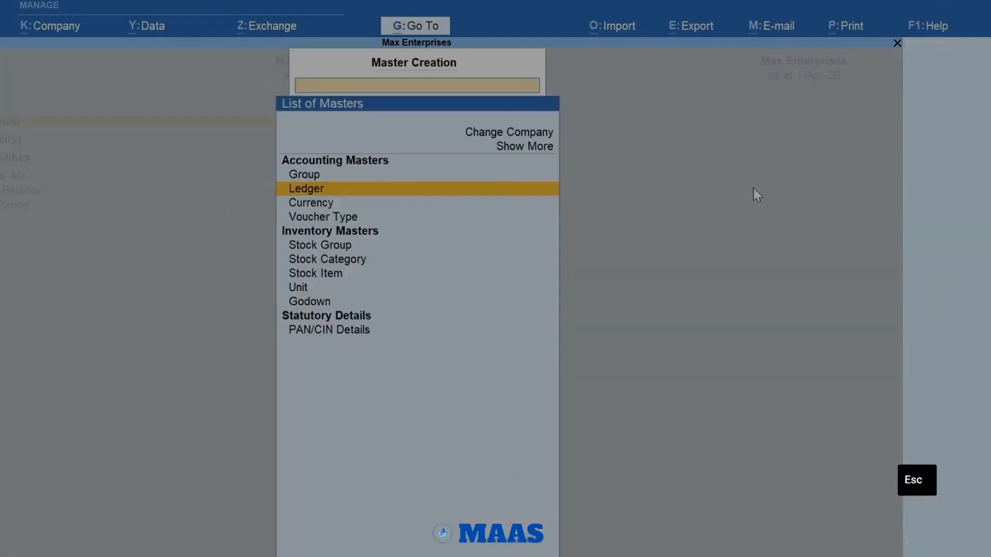
{"action": "key", "text": "Escape"}
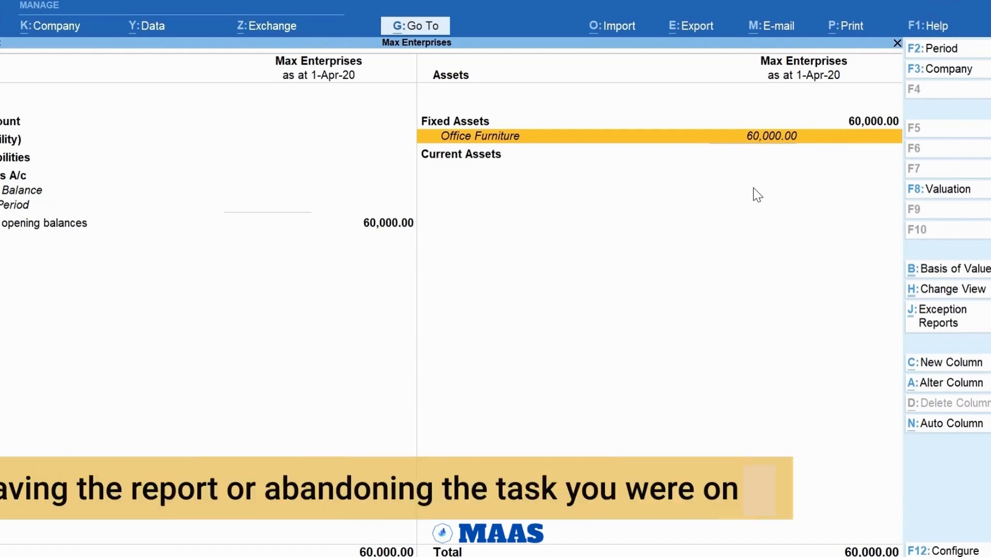
{"action": "key", "text": "Escape"}
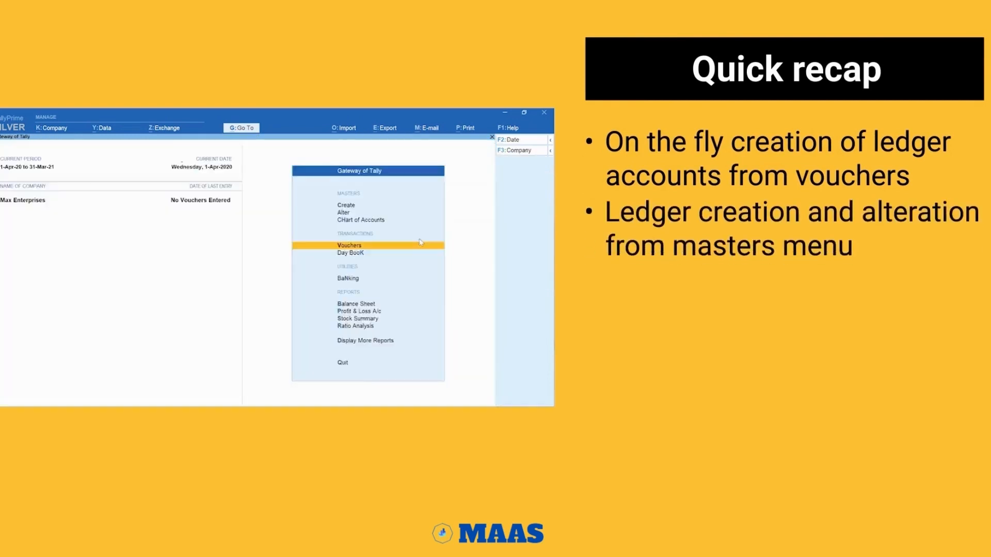
{"action": "key", "text": "Return"}
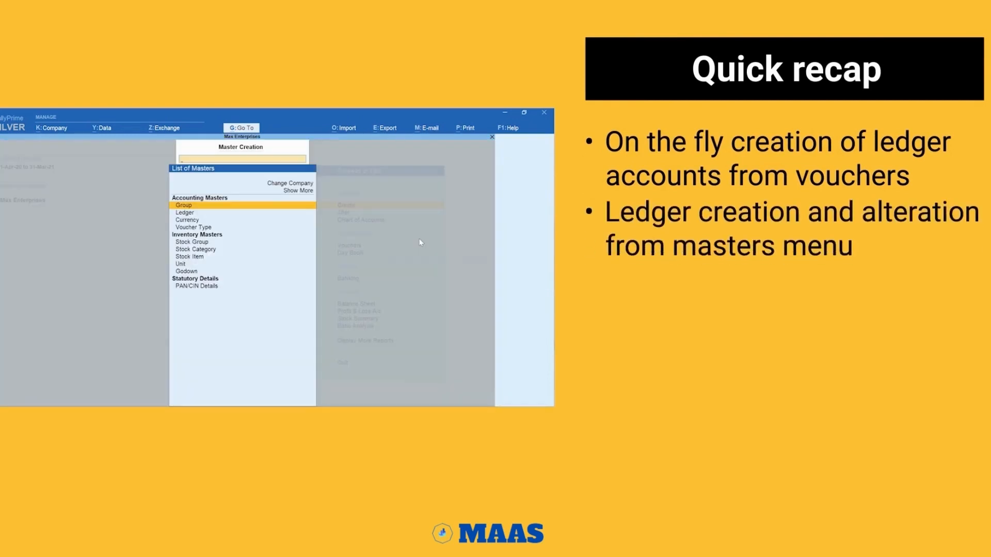